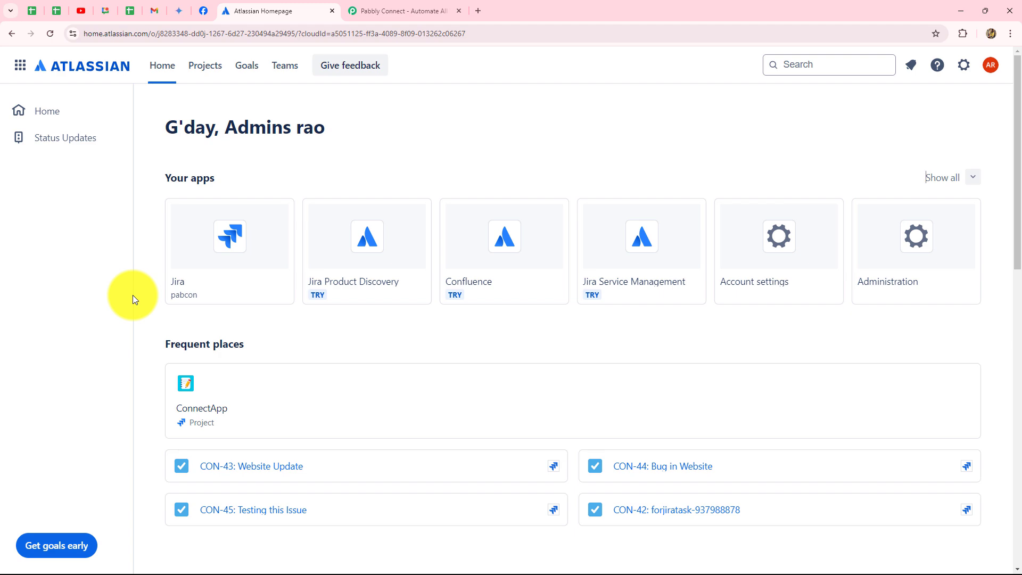
# Switch to the Pabbly website, sign in and open the Pabbly Connect dashboard.
pyautogui.click(389, 9)
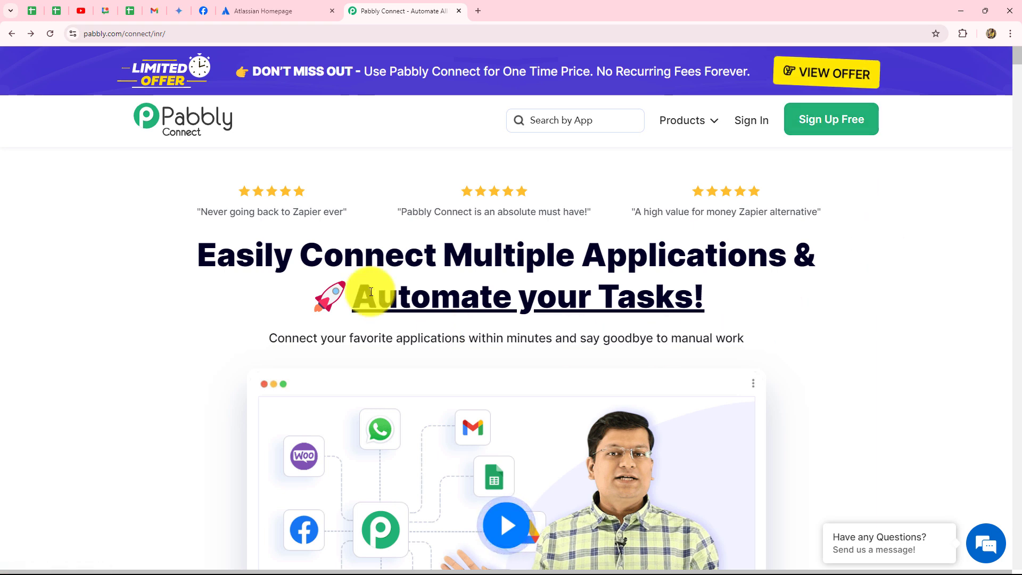
pyautogui.moveTo(204, 258); pyautogui.dragTo(922, 330)
pyautogui.click(922, 332)
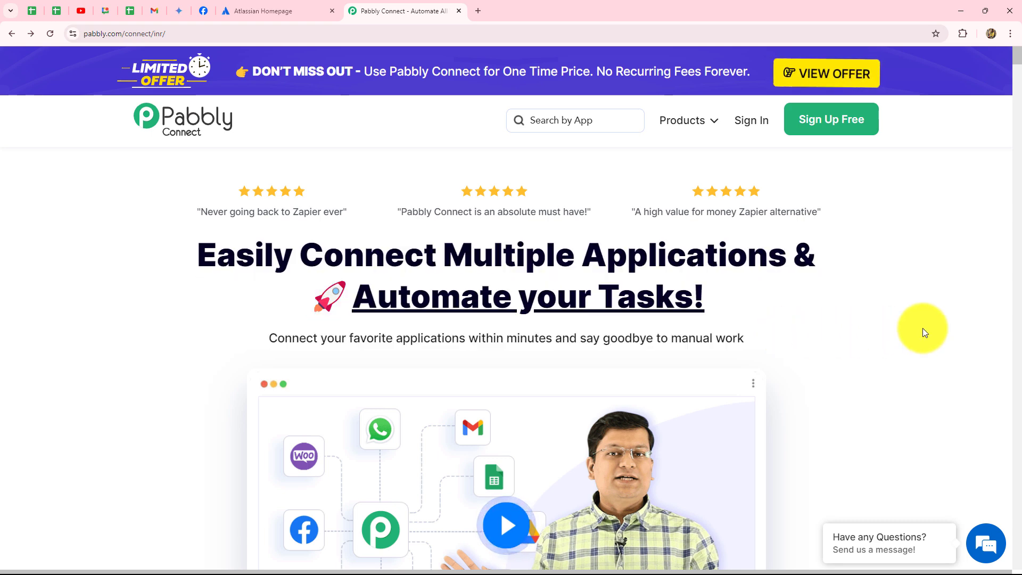
pyautogui.click(760, 127)
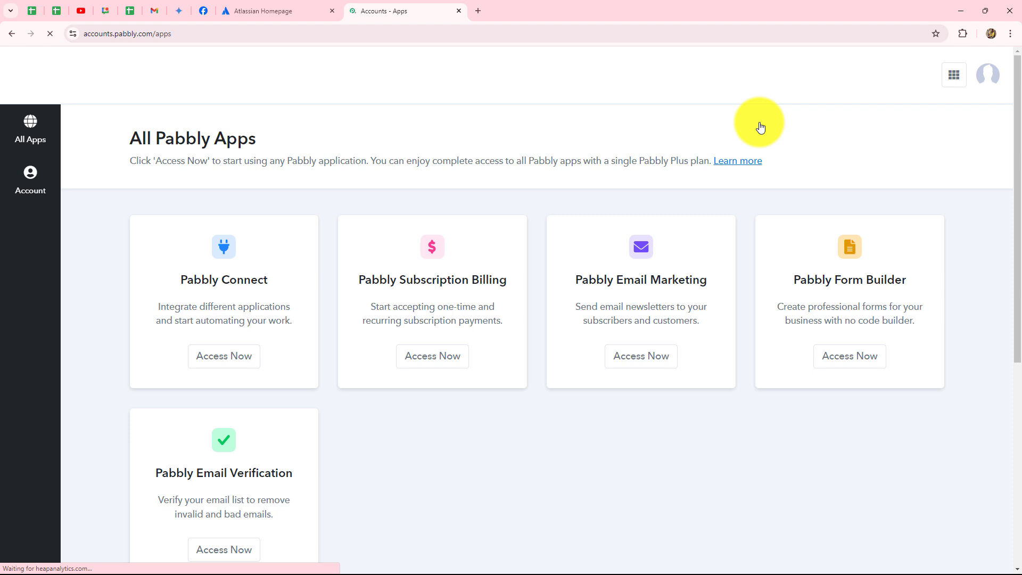
pyautogui.scroll(-3, 760, 126)
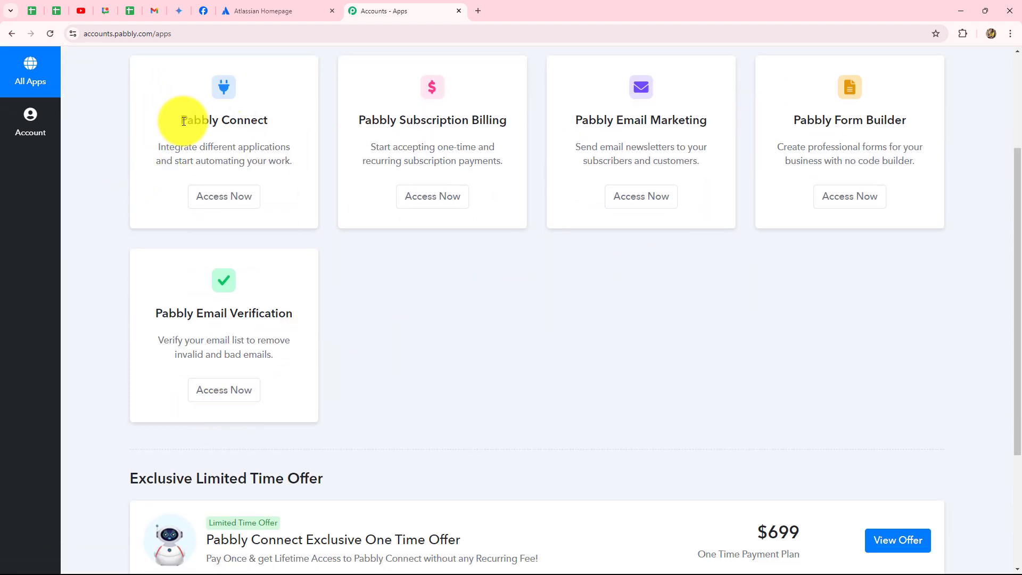
pyautogui.moveTo(183, 122); pyautogui.dragTo(182, 177)
pyautogui.click(197, 202)
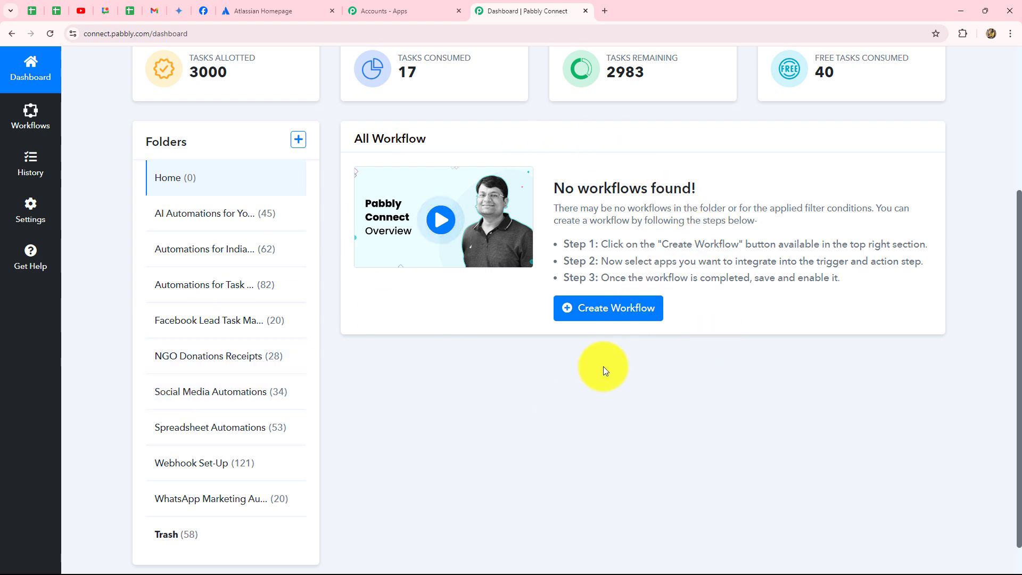
# Create a workflow named "Automate Jira Software Using Pabbly Connect" in the "Automations for Task Management" folder.
pyautogui.scroll(-2, 803, 392)
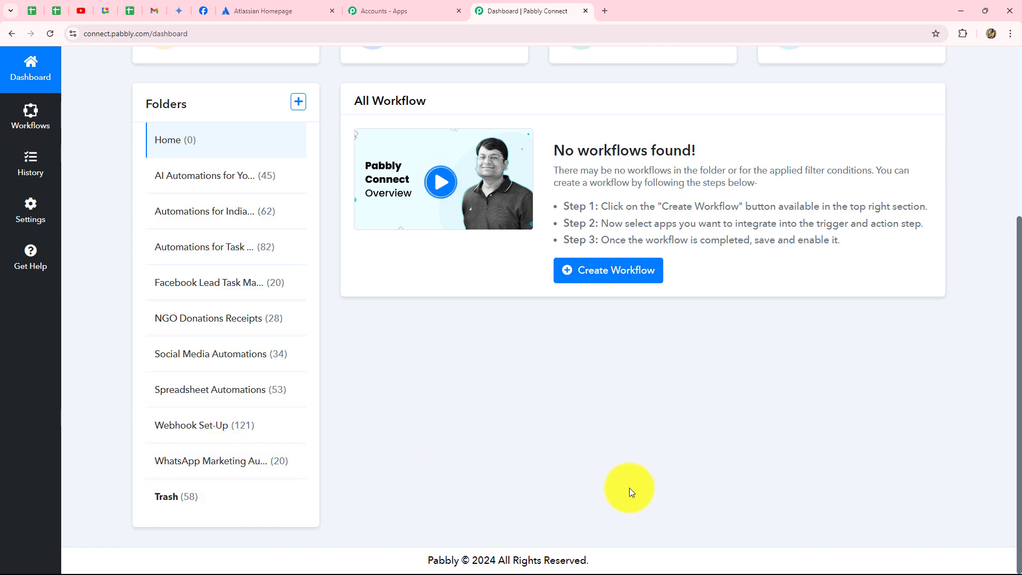
pyautogui.scroll(4, 636, 487)
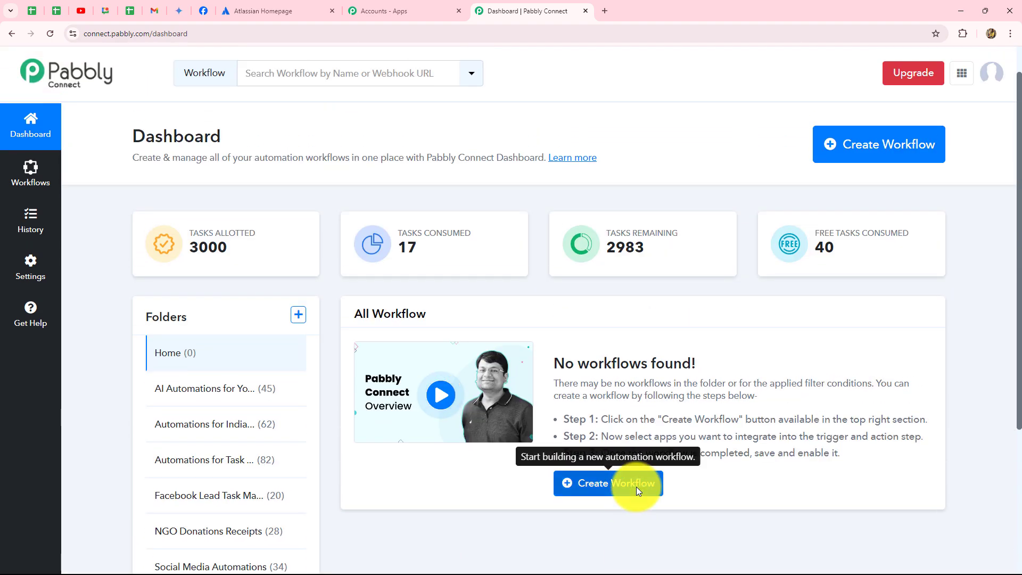
pyautogui.click(854, 159)
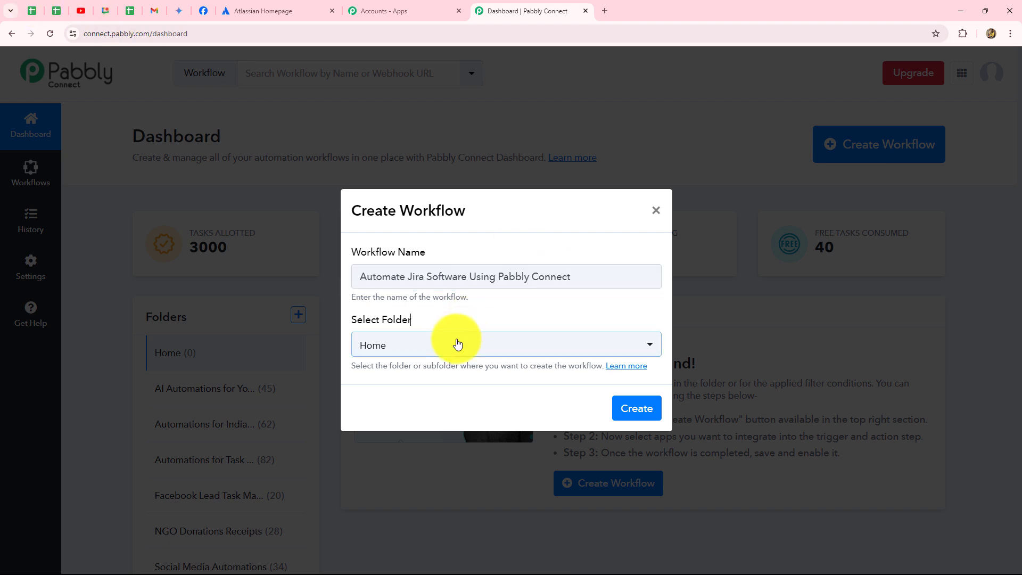
pyautogui.click(458, 343)
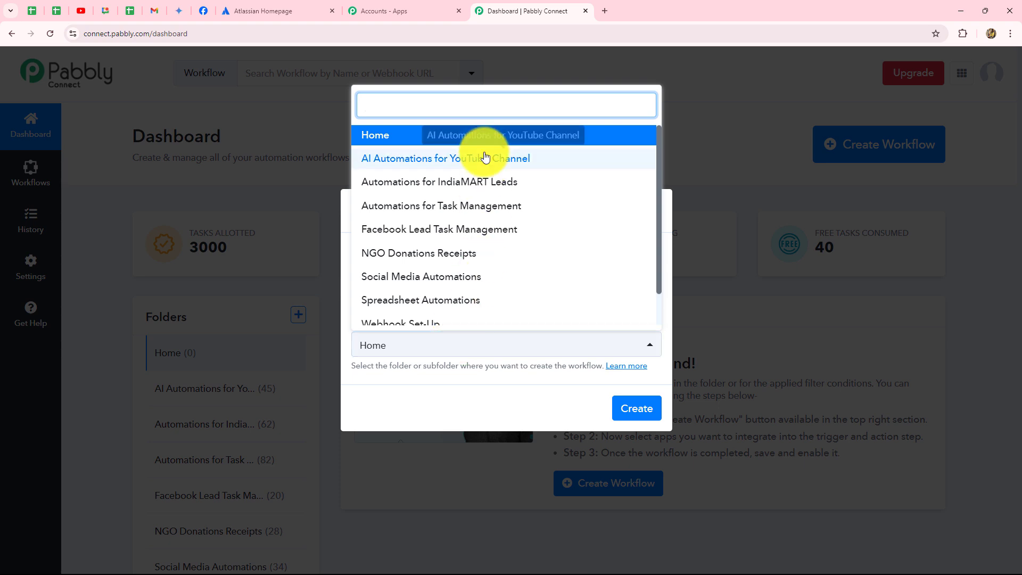
pyautogui.click(445, 209)
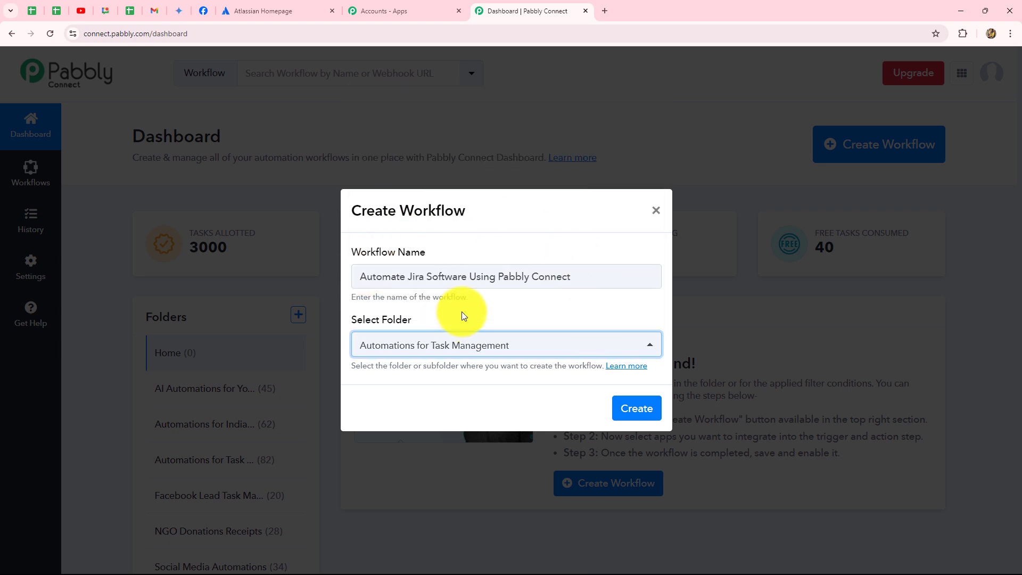
pyautogui.click(643, 409)
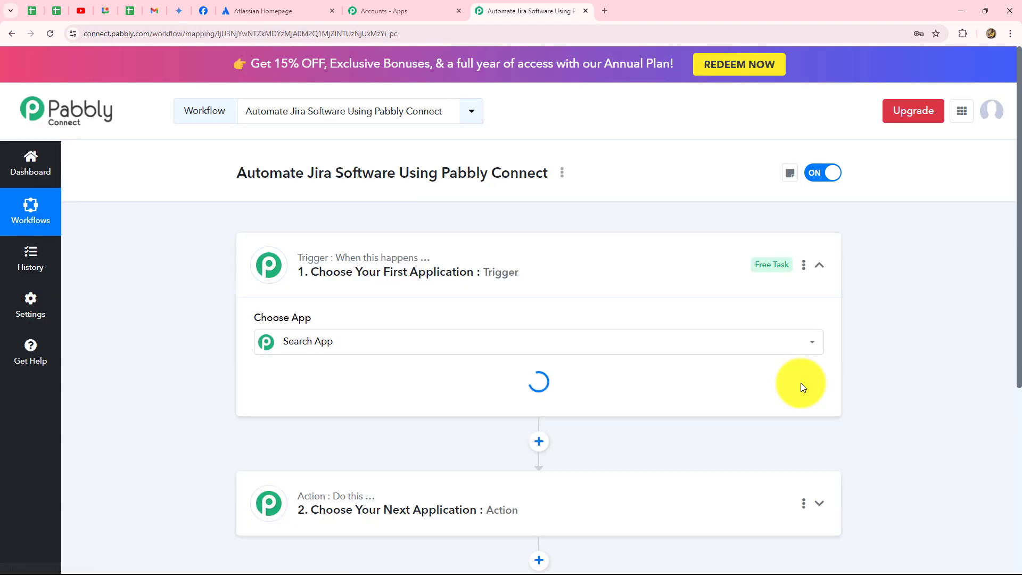
pyautogui.click(817, 265)
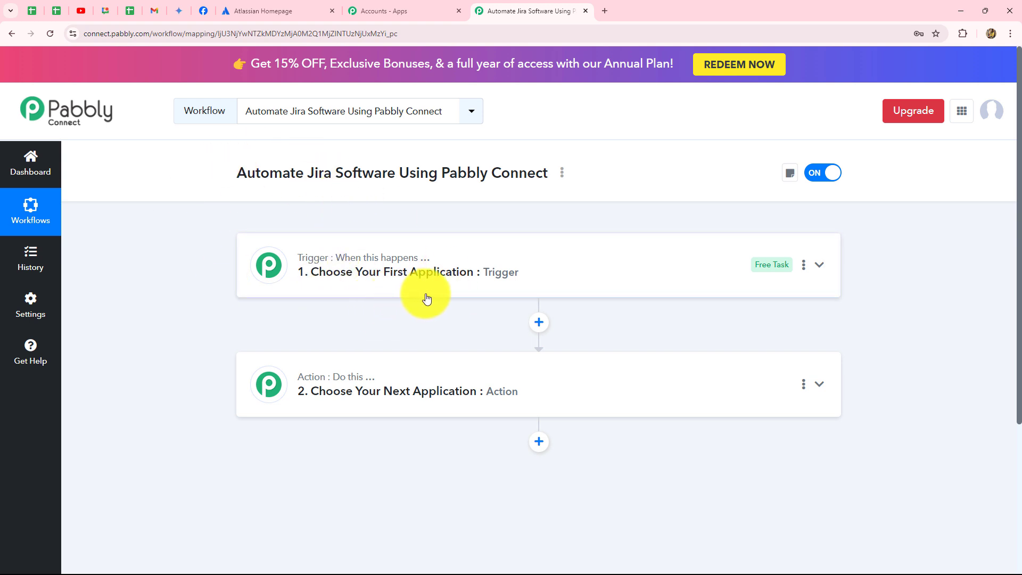
pyautogui.click(243, 15)
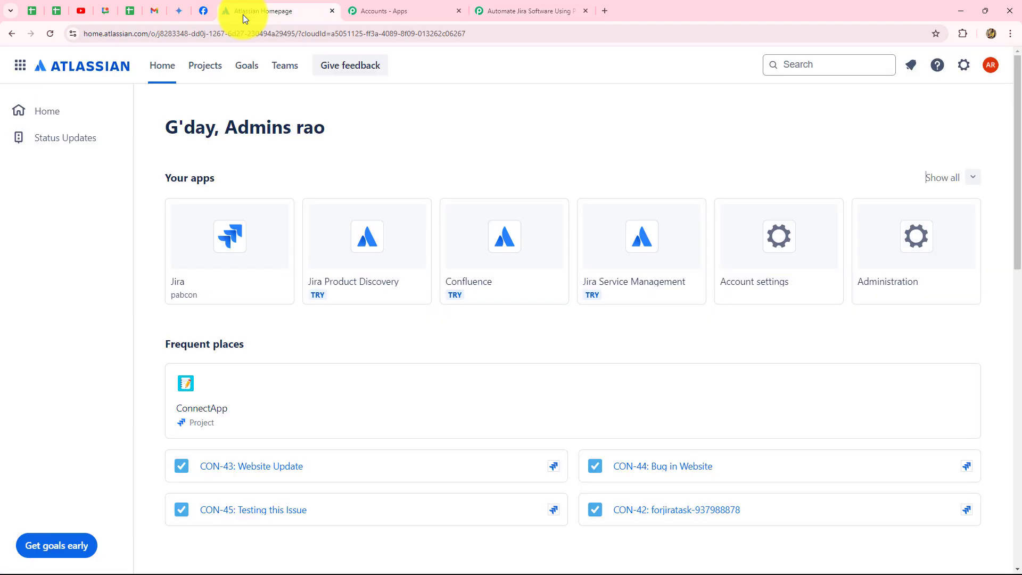
pyautogui.click(493, 9)
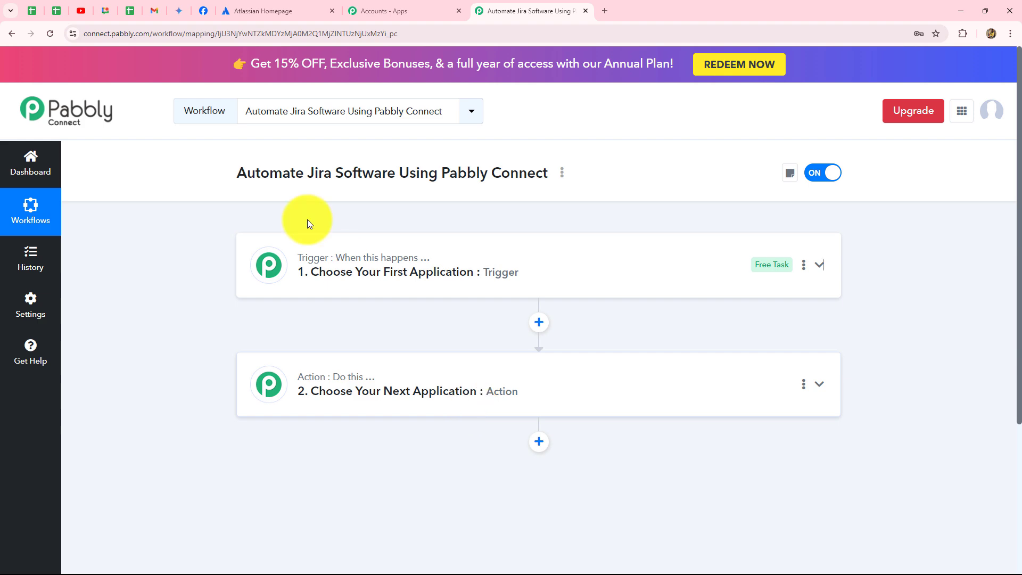
pyautogui.click(264, 9)
pyautogui.click(527, 9)
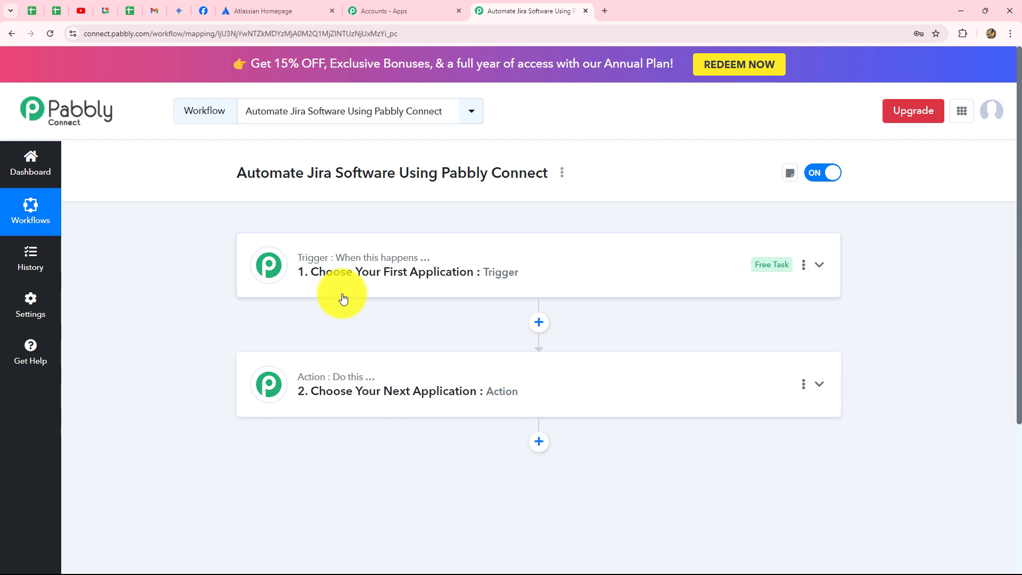
# Set the workflow's trigger app to Jira Software (Triggers) with Configure Webhooks as the trigger event.
pyautogui.click(348, 250)
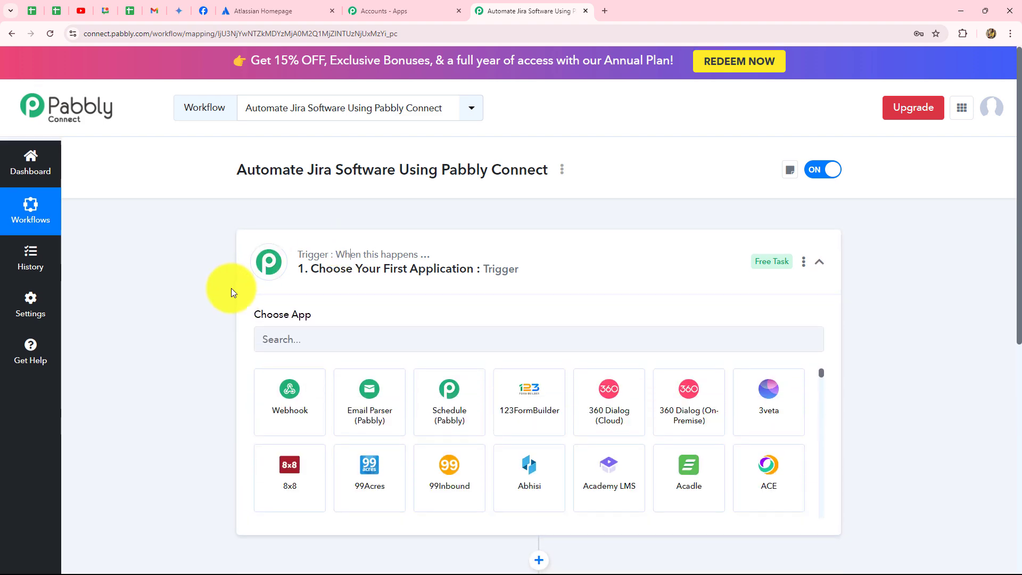
pyautogui.scroll(-3, 231, 288)
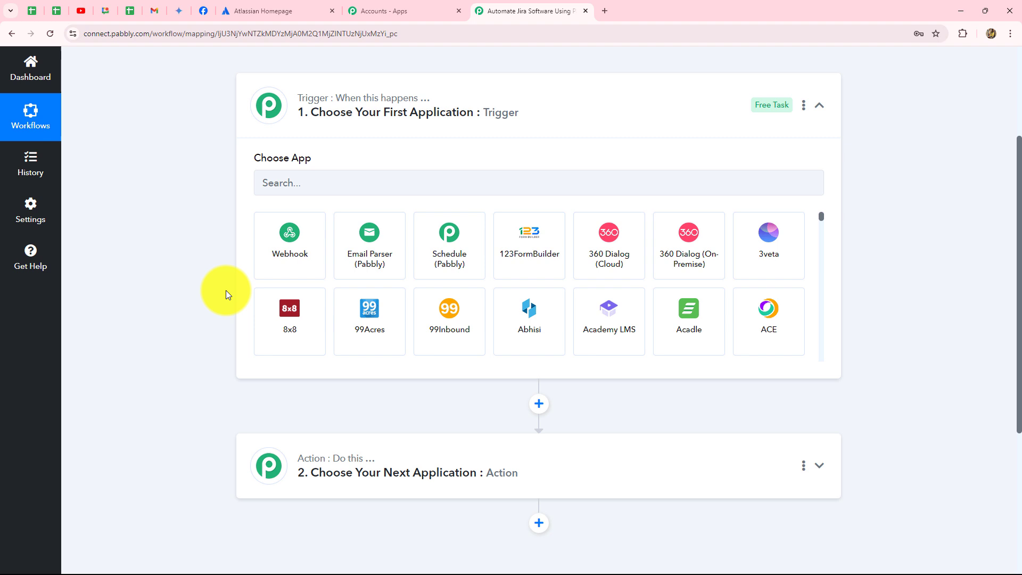
pyautogui.click(316, 184)
pyautogui.press('capslock')
pyautogui.write('JI')
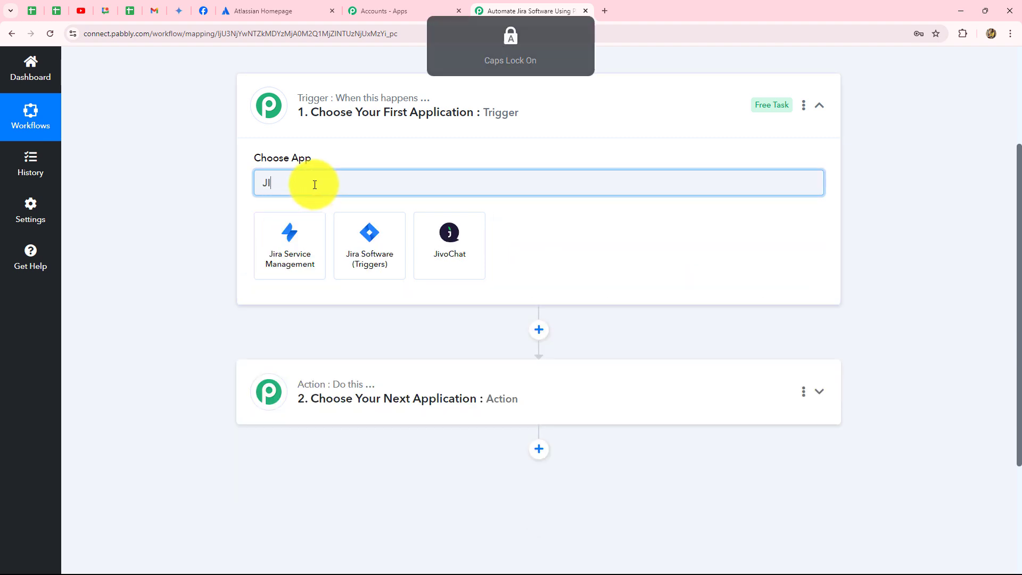
pyautogui.click(372, 235)
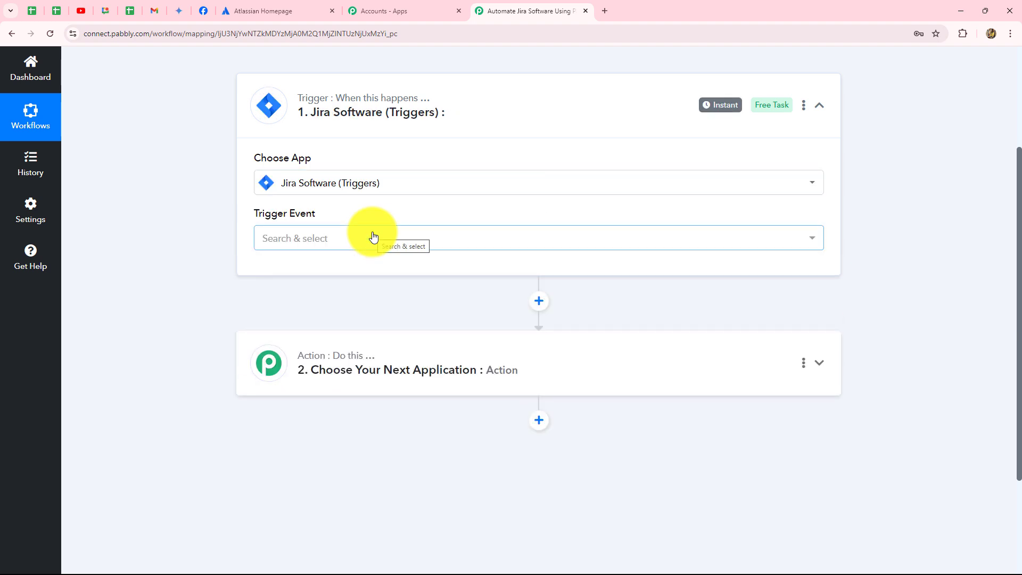
pyautogui.click(358, 243)
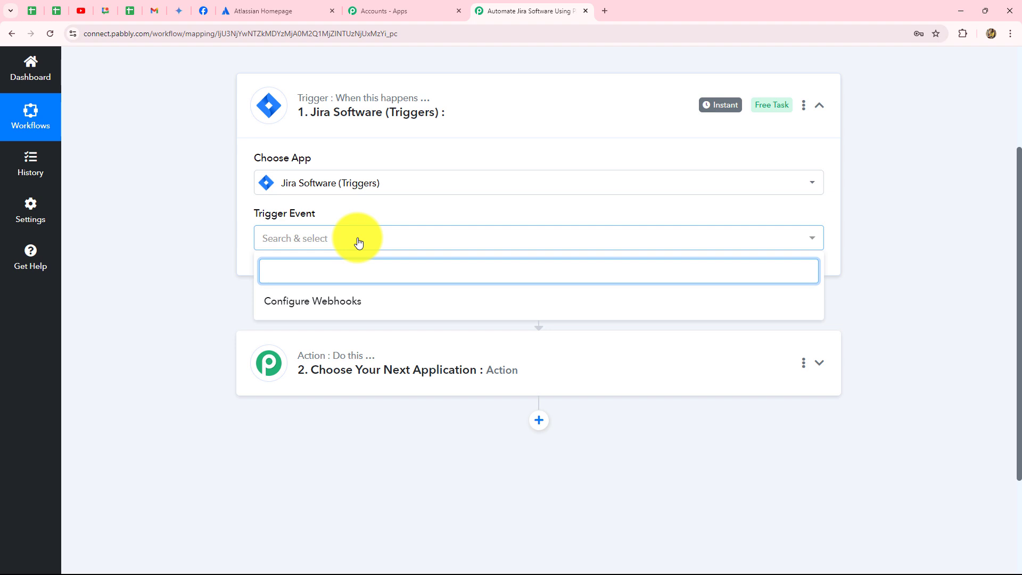
pyautogui.click(313, 302)
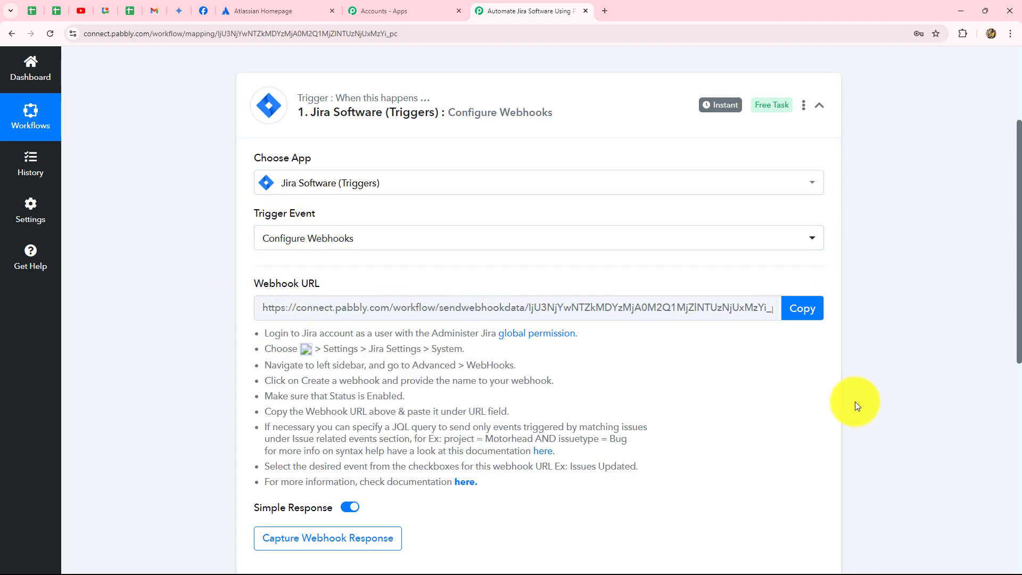
# Review the webhook setup instructions and copy the trigger's webhook URL.
pyautogui.scroll(-3, 852, 401)
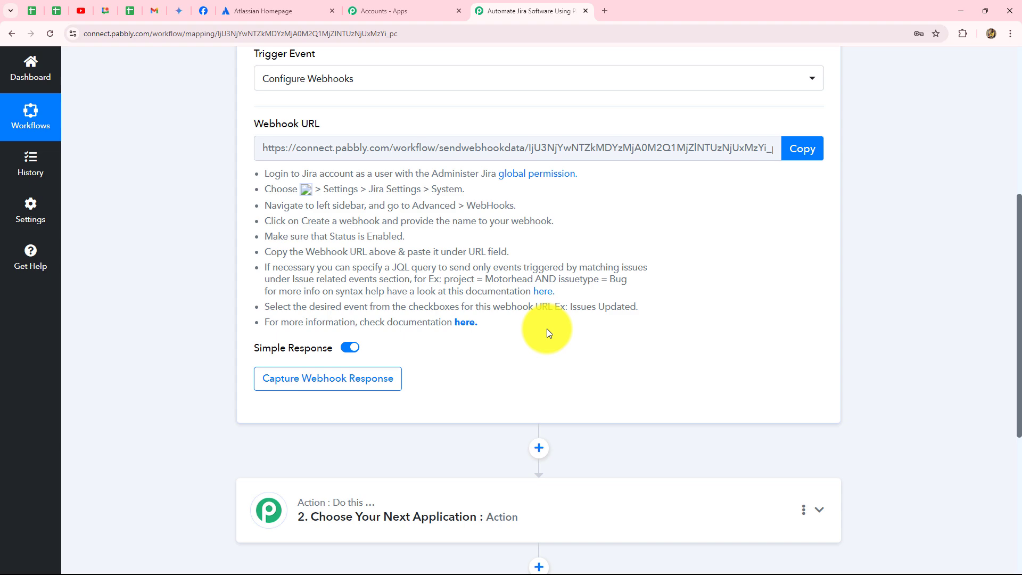
pyautogui.scroll(4, 547, 329)
pyautogui.scroll(-3, 550, 335)
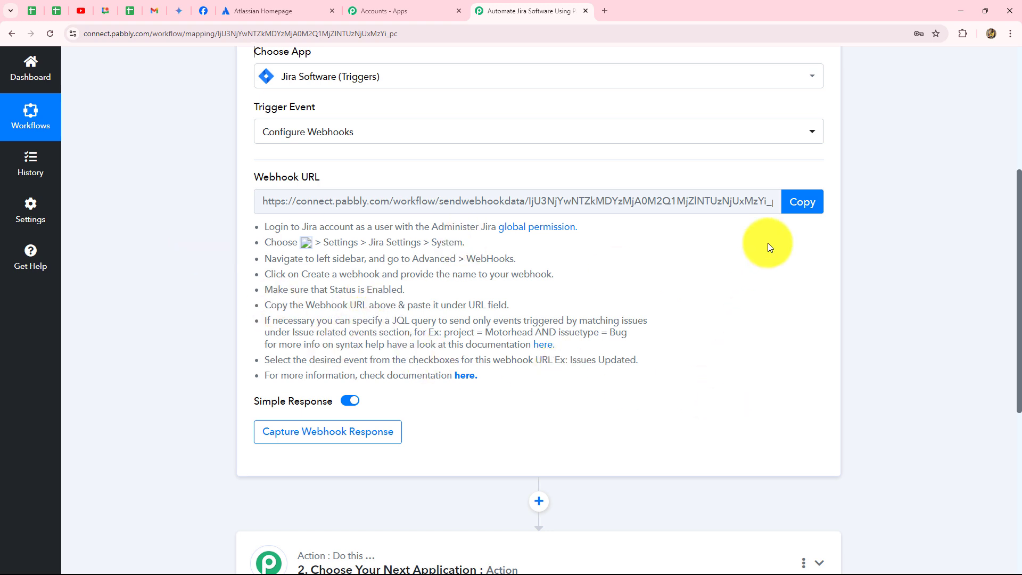
pyautogui.click(802, 203)
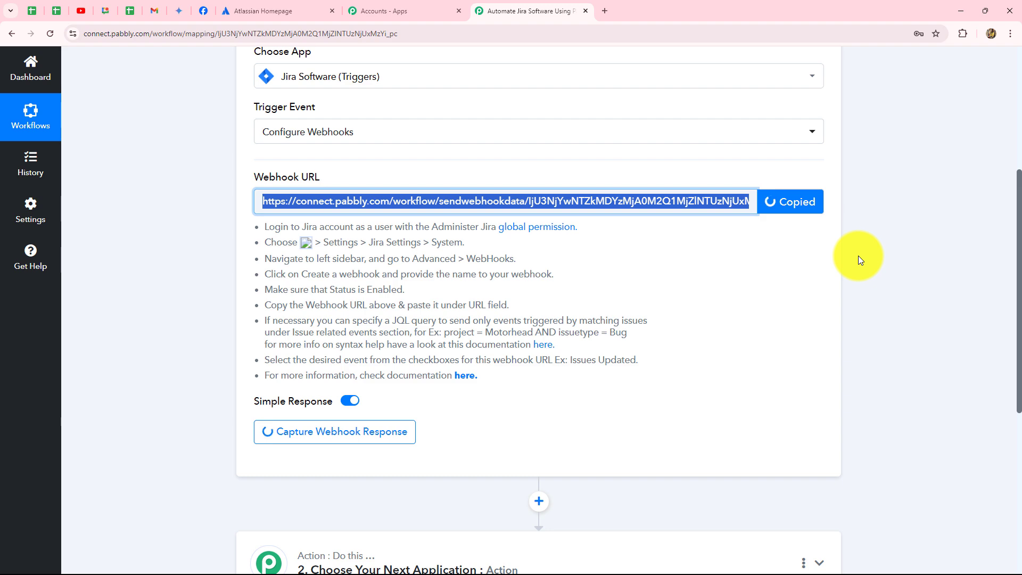
pyautogui.scroll(3, 747, 141)
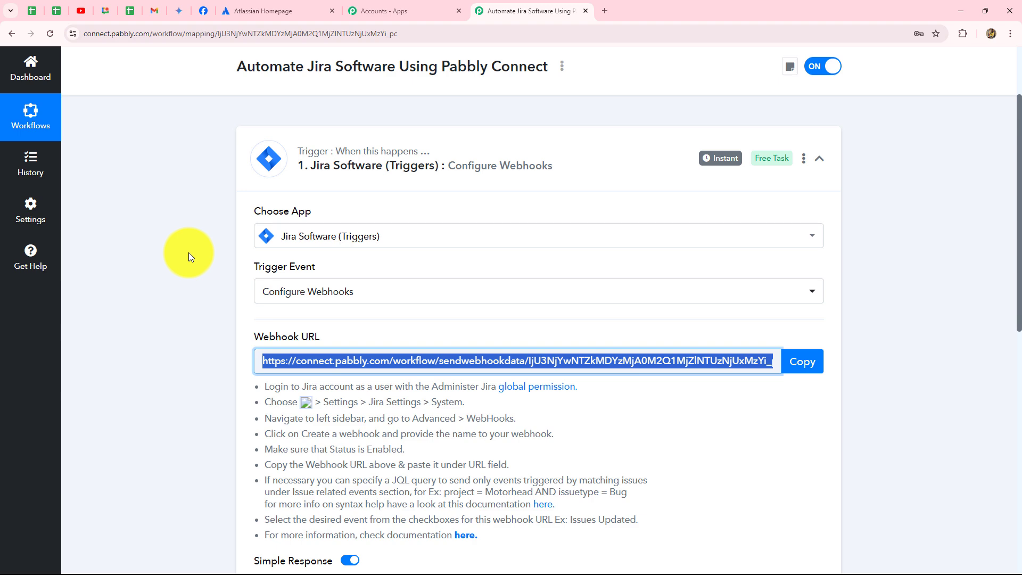
pyautogui.scroll(-3, 188, 252)
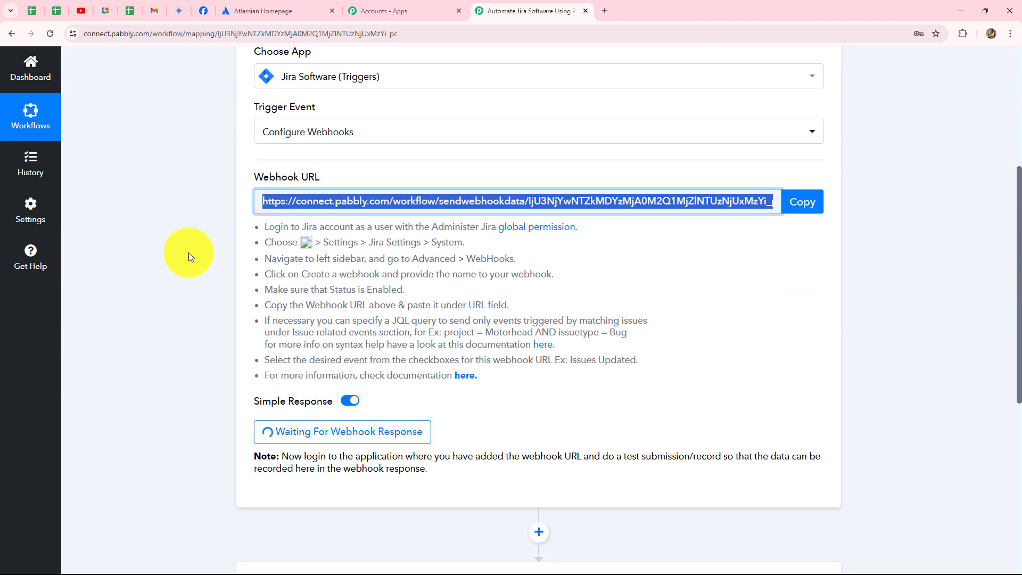
# Switch to Jira and open the ConnectApp project from the projects list.
pyautogui.click(264, 10)
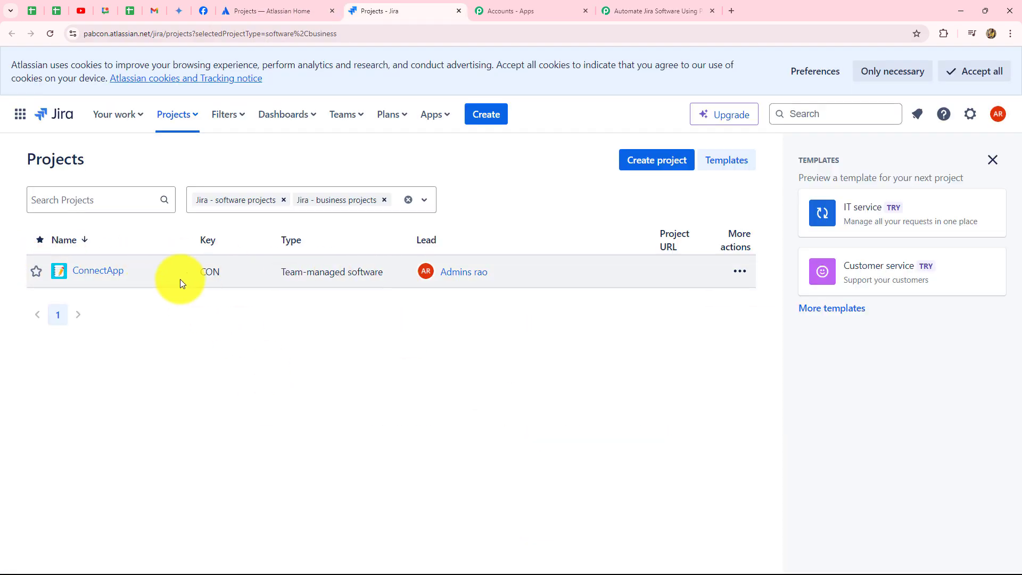
pyautogui.click(136, 270)
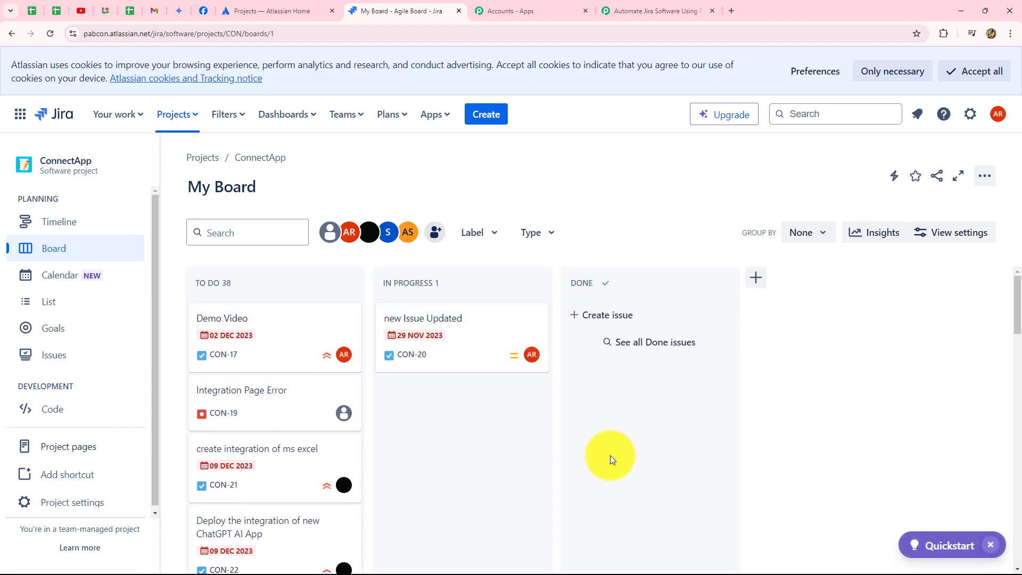
# Open the WebHooks page in Jira's system settings.
pyautogui.click(968, 113)
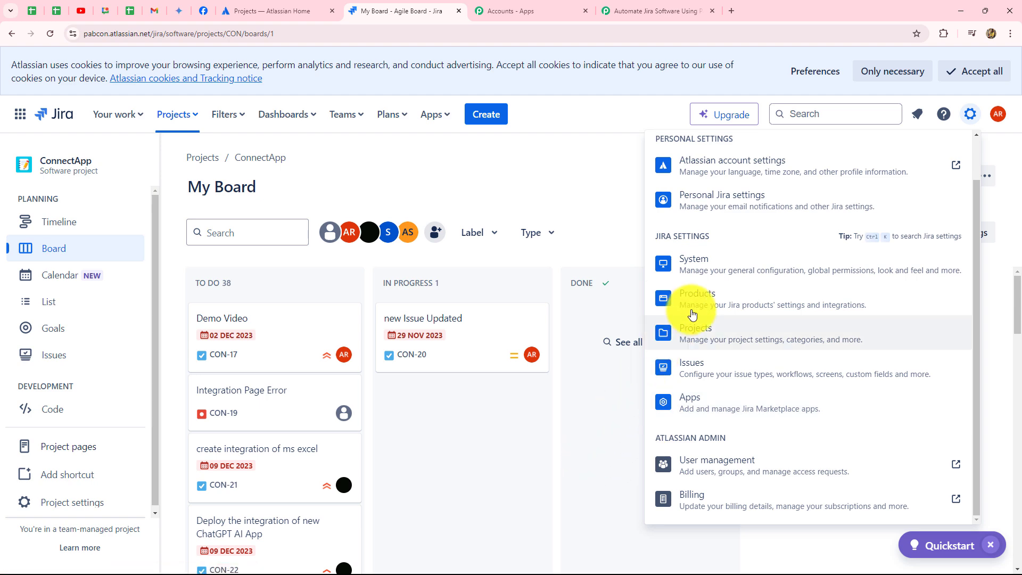
pyautogui.click(708, 271)
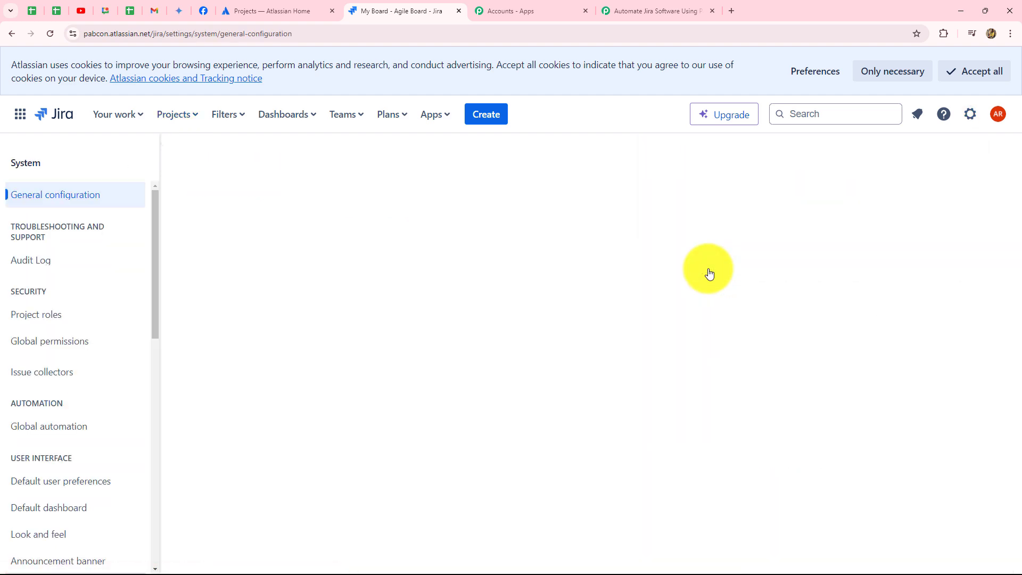
pyautogui.scroll(-5, 76, 395)
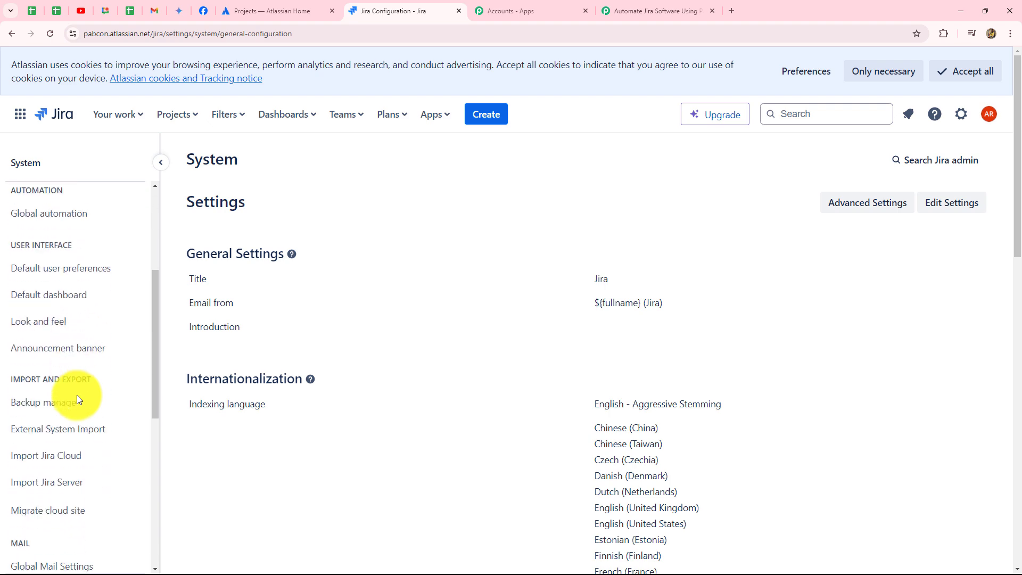
pyautogui.scroll(-7, 77, 395)
pyautogui.scroll(-1, 77, 395)
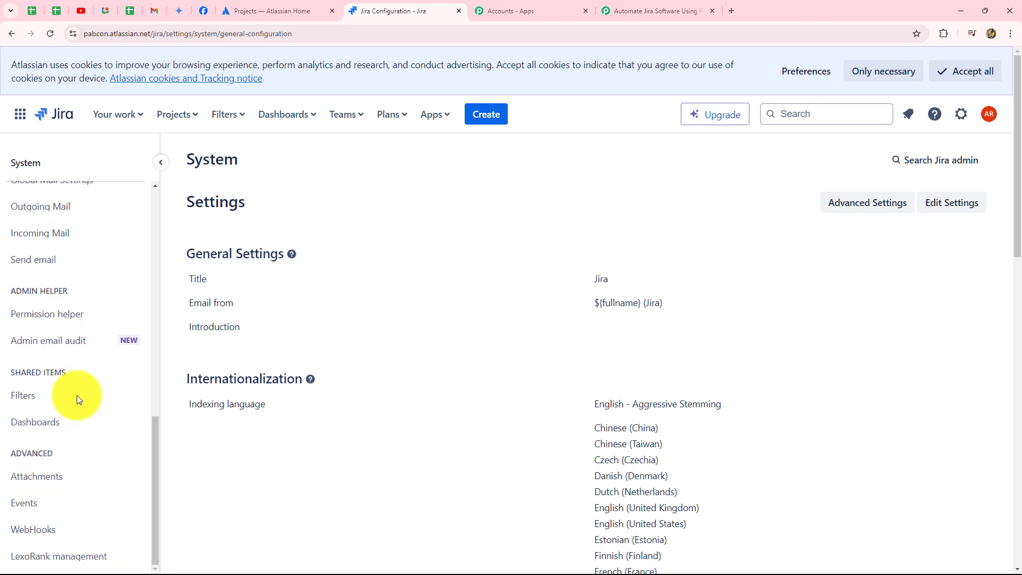
pyautogui.click(27, 527)
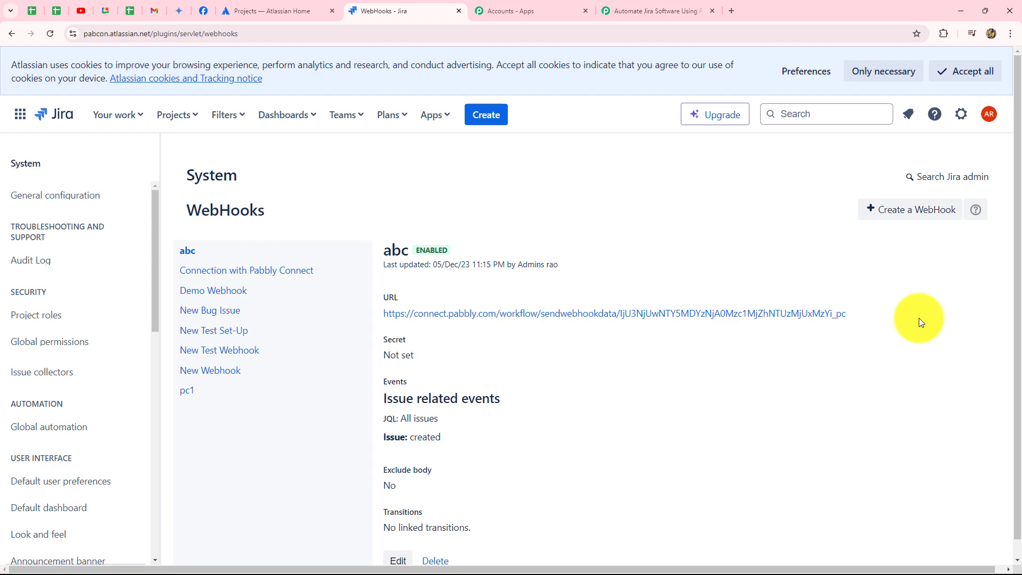
# Start a new Jira webhook named "New Issues" with its status set to Enabled.
pyautogui.click(913, 215)
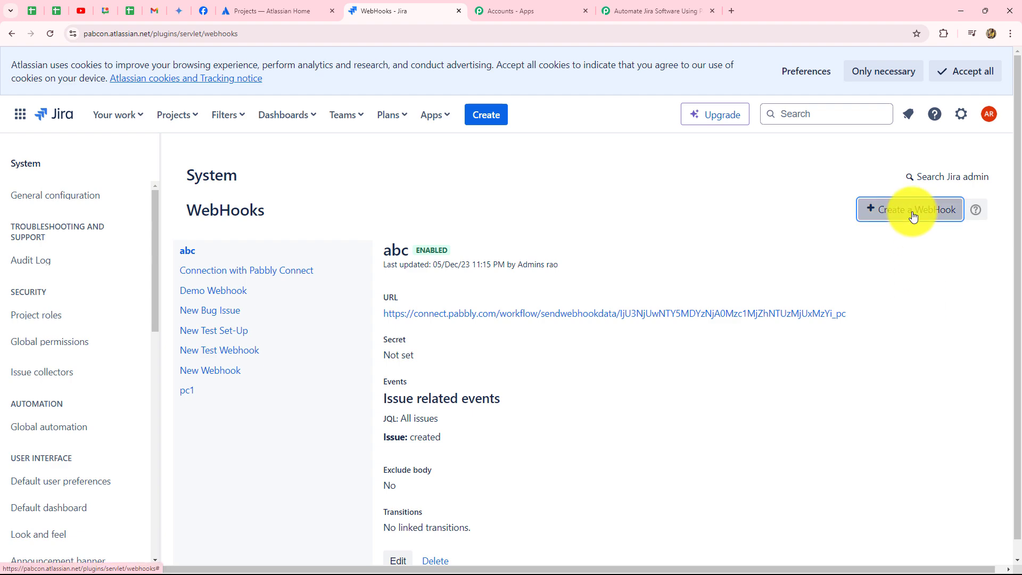
pyautogui.scroll(-3, 468, 221)
pyautogui.scroll(2, 468, 222)
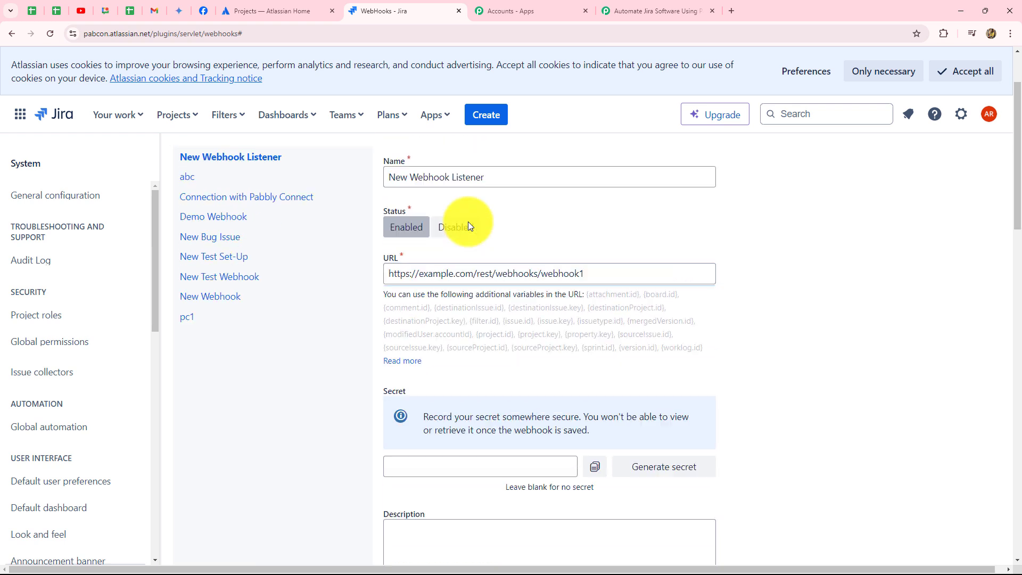
pyautogui.click(464, 221)
pyautogui.hotkey('ctrl', 'a')
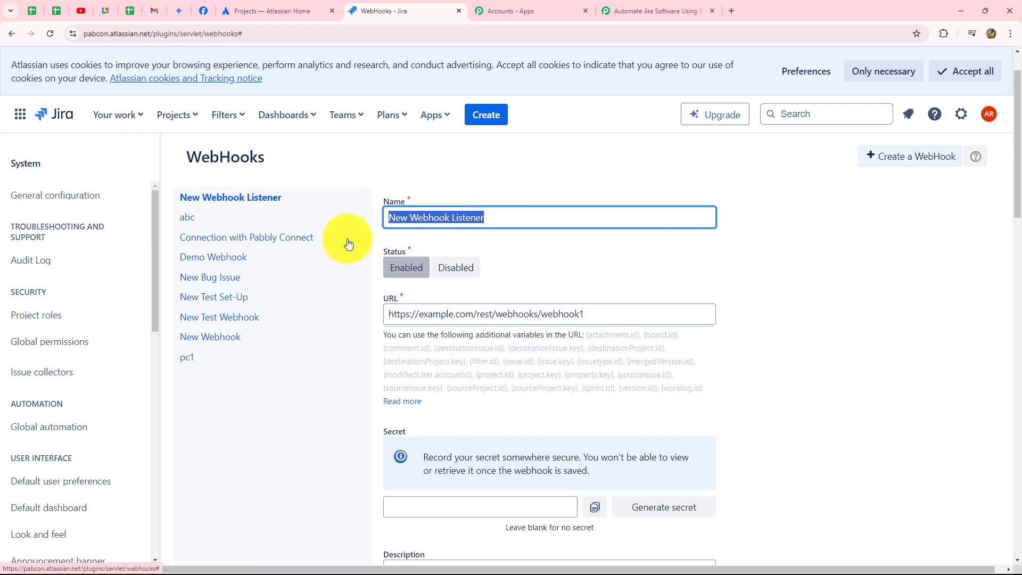
pyautogui.press('BackSpace')
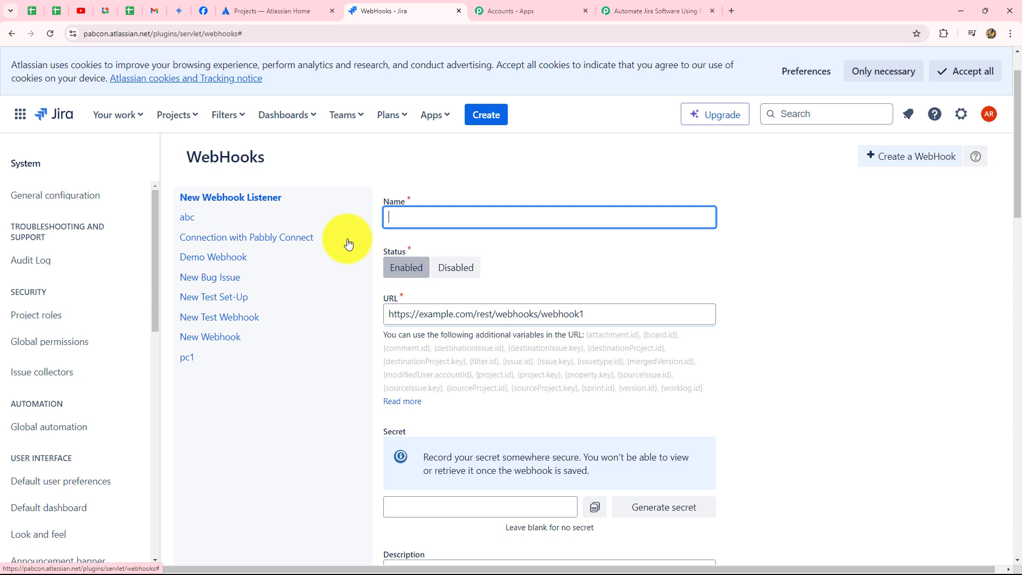
pyautogui.write('New Issues')
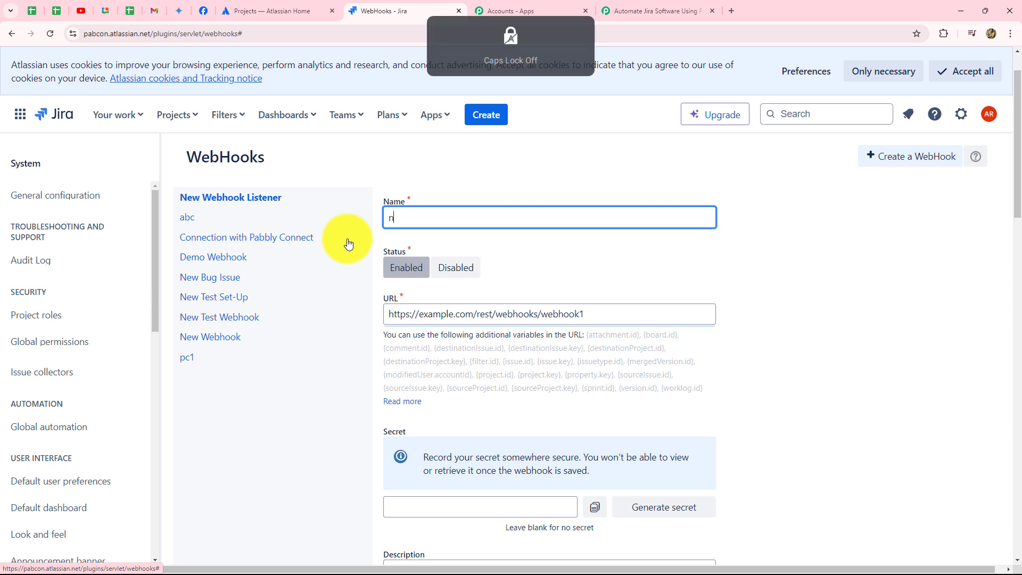
pyautogui.click(409, 272)
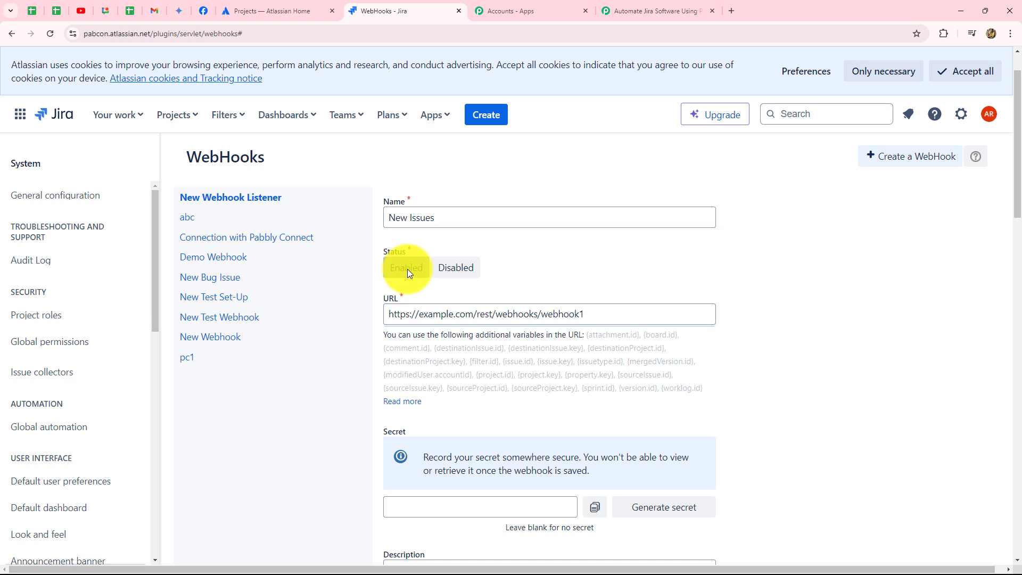
# Replace the webhook's placeholder URL with the webhook URL copied from the Pabbly Connect trigger.
pyautogui.scroll(-1, 407, 269)
pyautogui.moveTo(594, 261); pyautogui.dragTo(337, 264)
pyautogui.press('BackSpace')
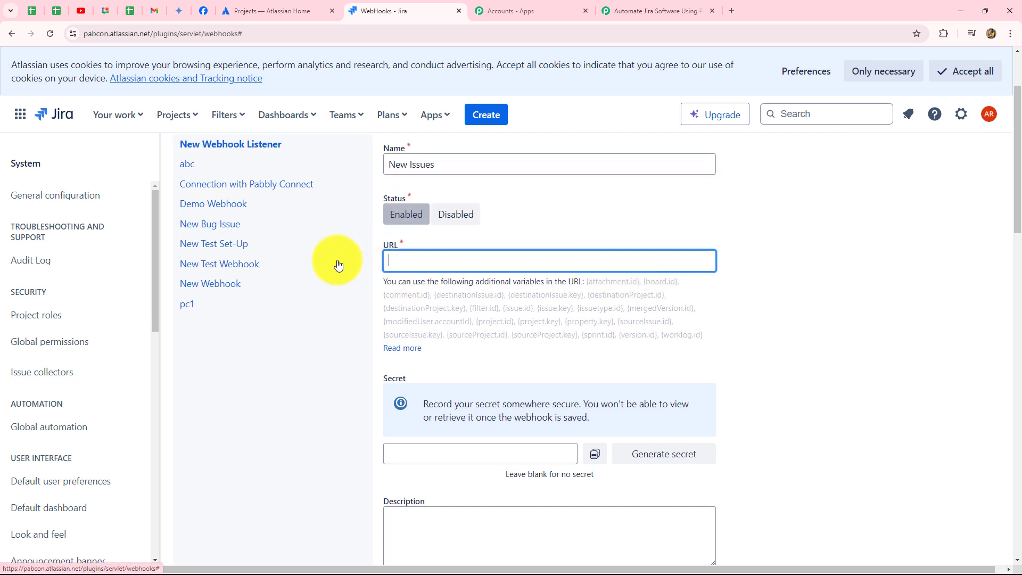
pyautogui.hotkey('ctrl', 'v')
# Select the Issue created event among the webhook's issue related events.
pyautogui.scroll(-6, 322, 336)
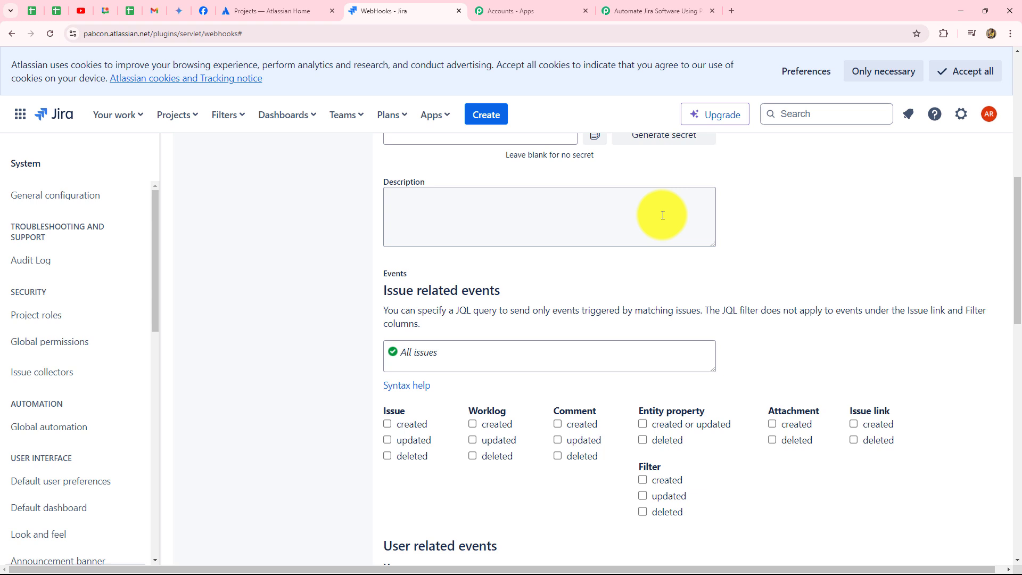
pyautogui.scroll(-3, 783, 224)
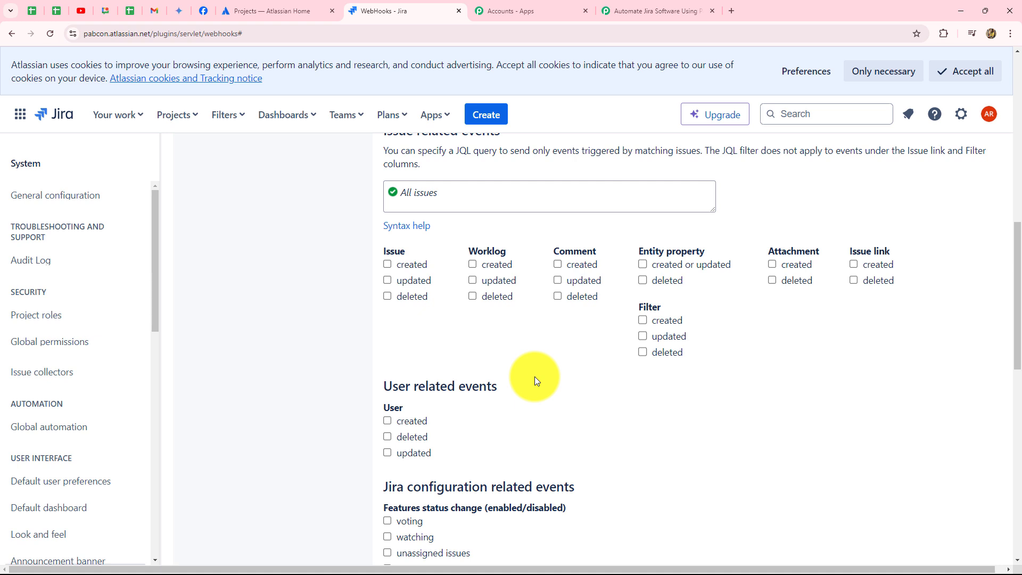
pyautogui.click(388, 265)
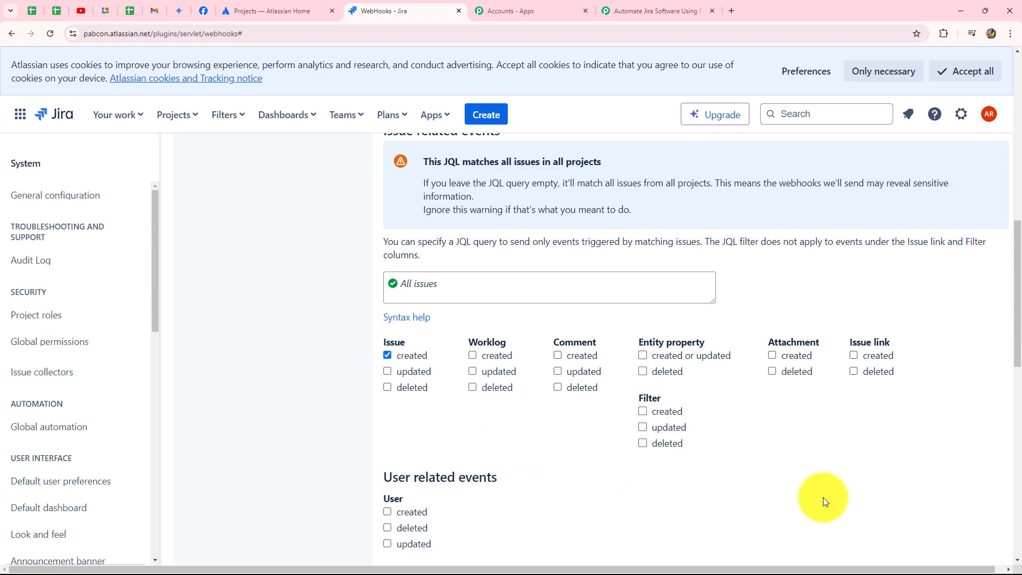
pyautogui.scroll(-2, 554, 475)
pyautogui.scroll(4, 554, 476)
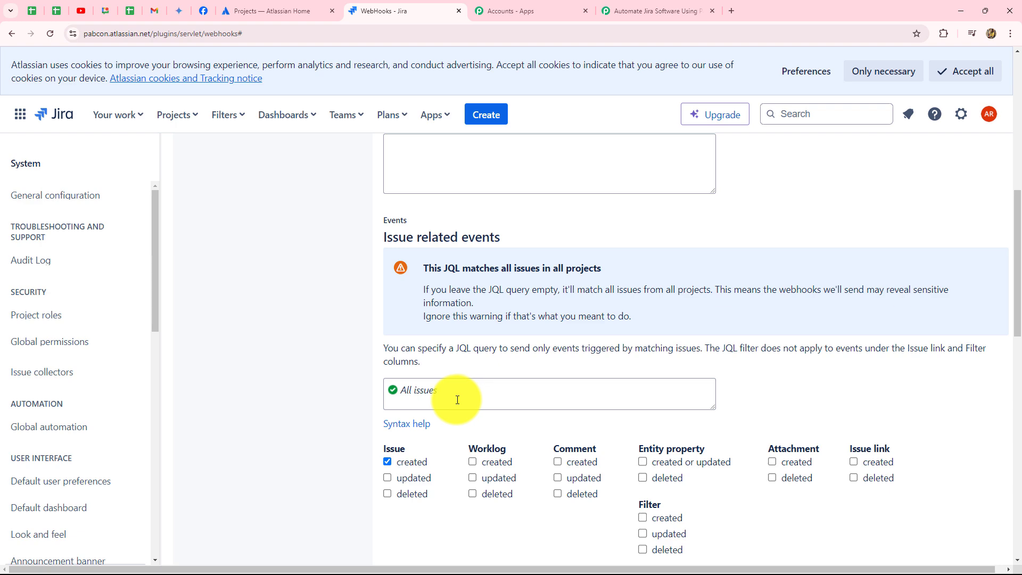
# Copy the sample JQL query "project = Motorhead AND issuetype = Bug" from Pabbly Connect into the Jira webhook's issue filter.
pyautogui.click(627, 6)
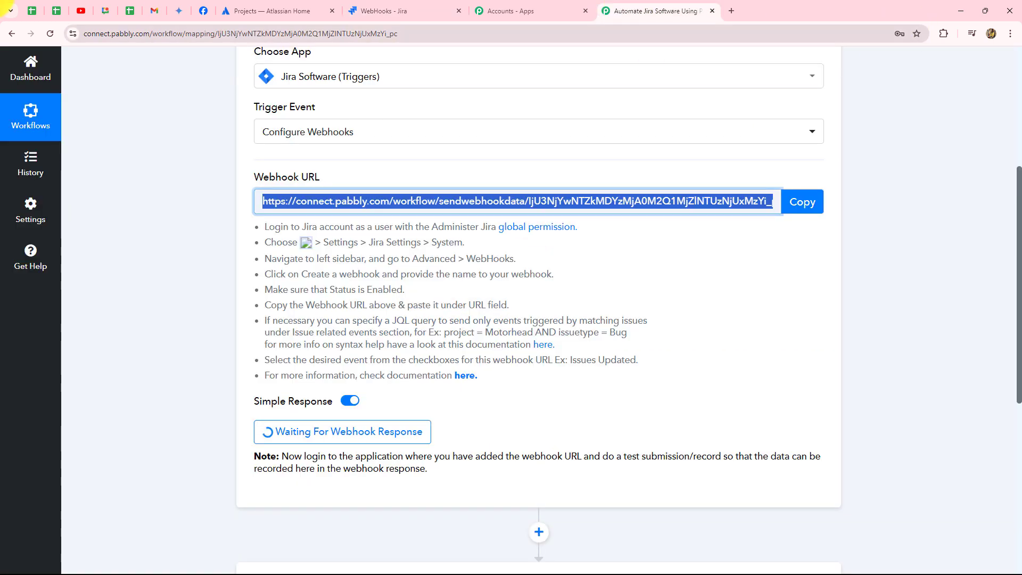
pyautogui.moveTo(444, 332); pyautogui.dragTo(633, 338)
pyautogui.hotkey('ctrl', 'c')
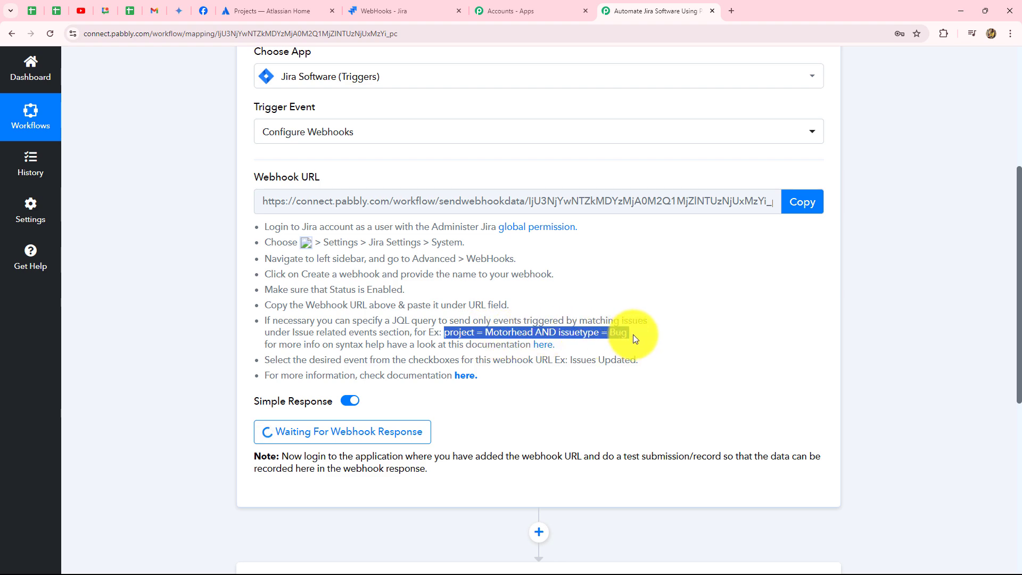
pyautogui.click(388, 7)
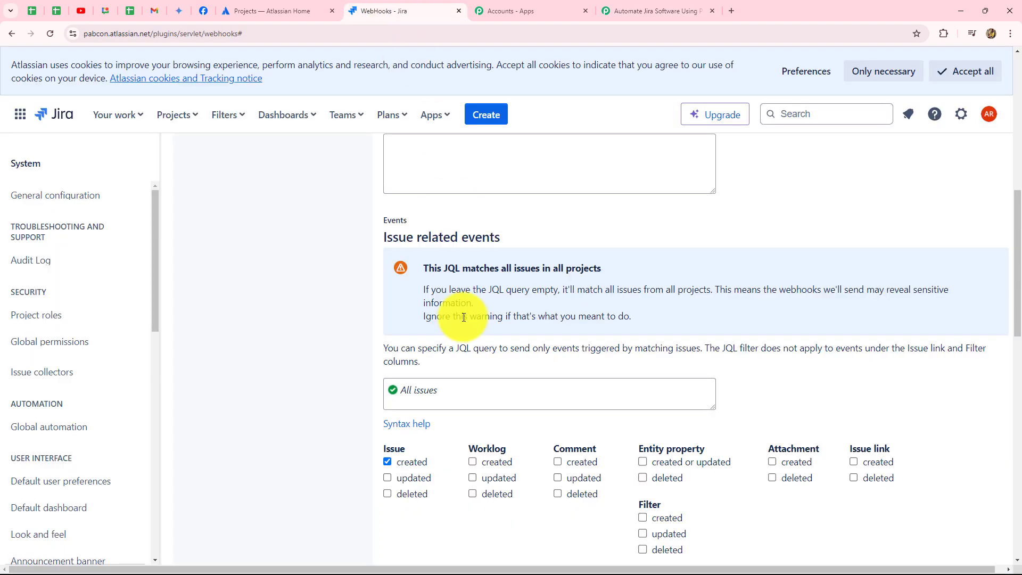
pyautogui.click(414, 390)
pyautogui.hotkey('ctrl', 'v')
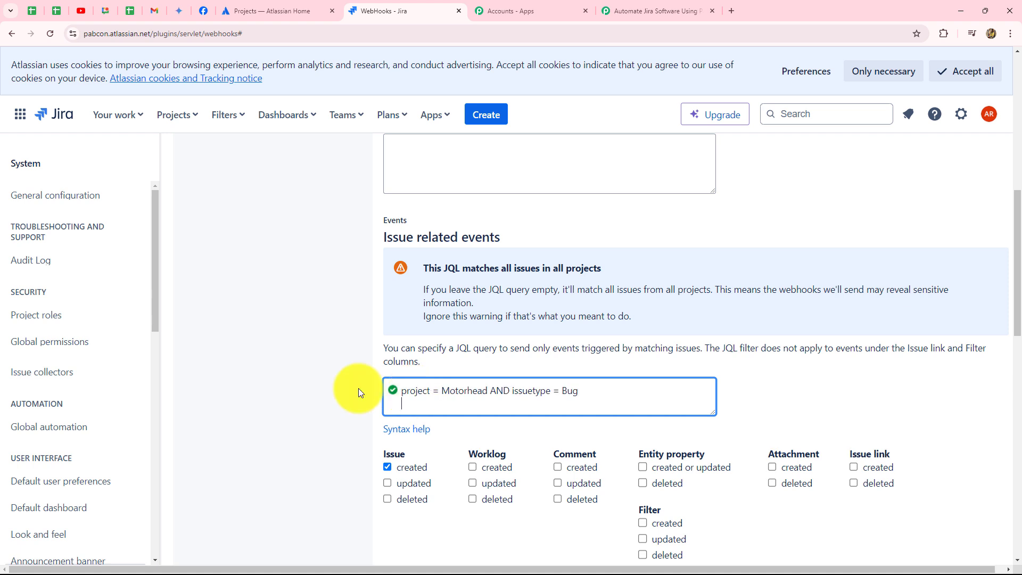
pyautogui.scroll(-1, 302, 388)
pyautogui.click(305, 372)
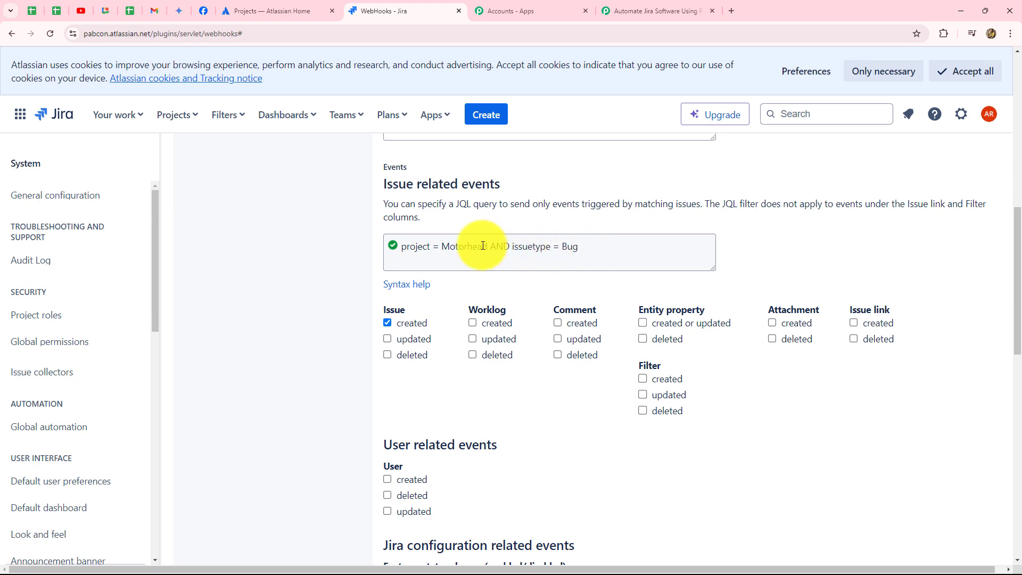
# Change the project in the JQL query to ConnectApp and choose Bug as its issue type.
pyautogui.moveTo(487, 246); pyautogui.dragTo(445, 247)
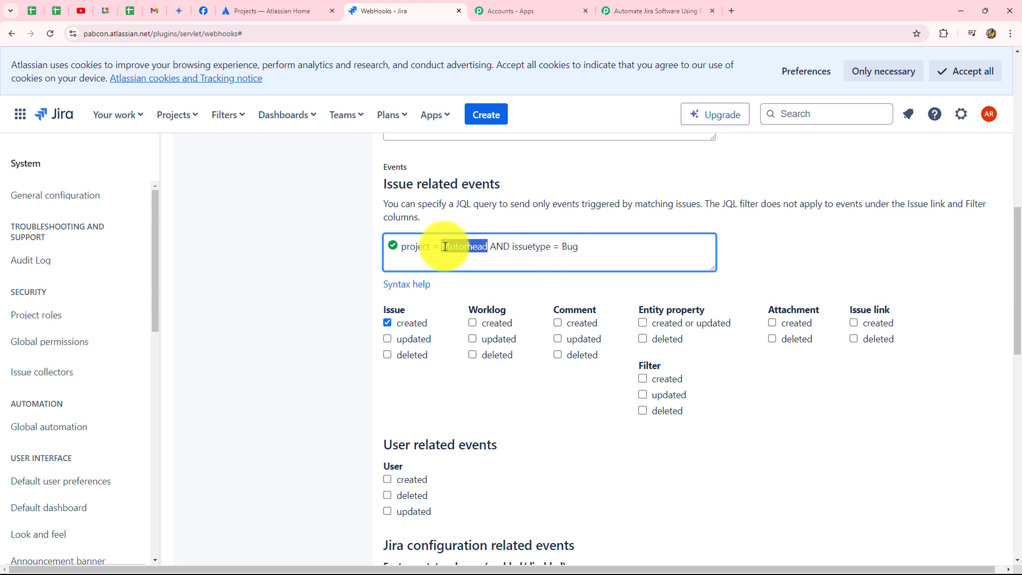
pyautogui.press('BackSpace')
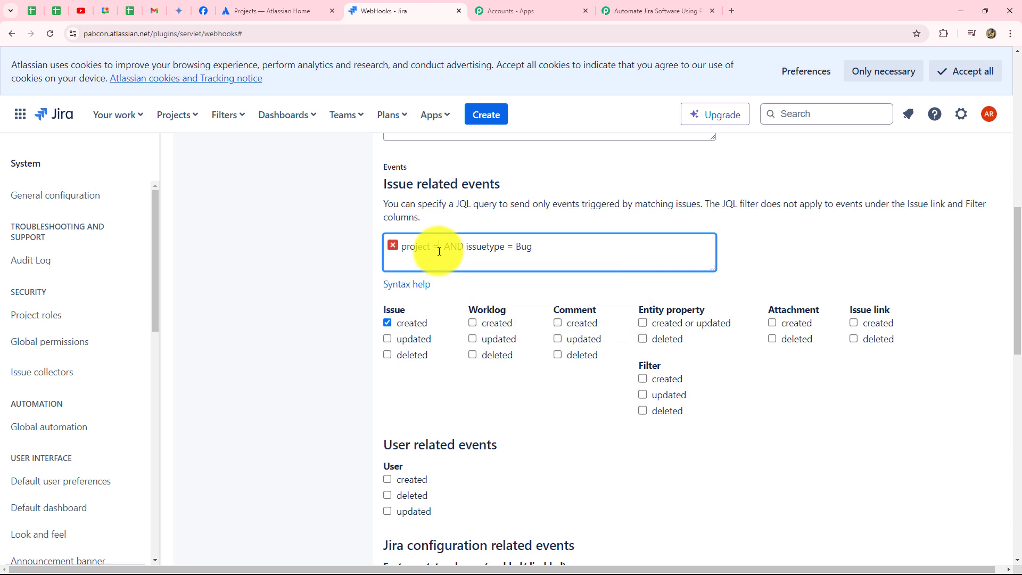
pyautogui.click(440, 251)
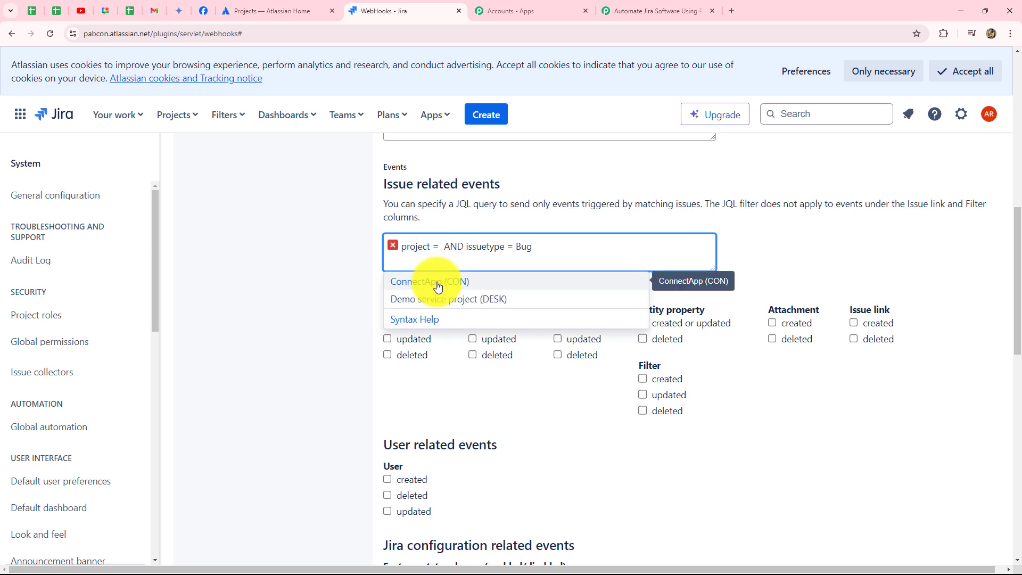
pyautogui.click(437, 283)
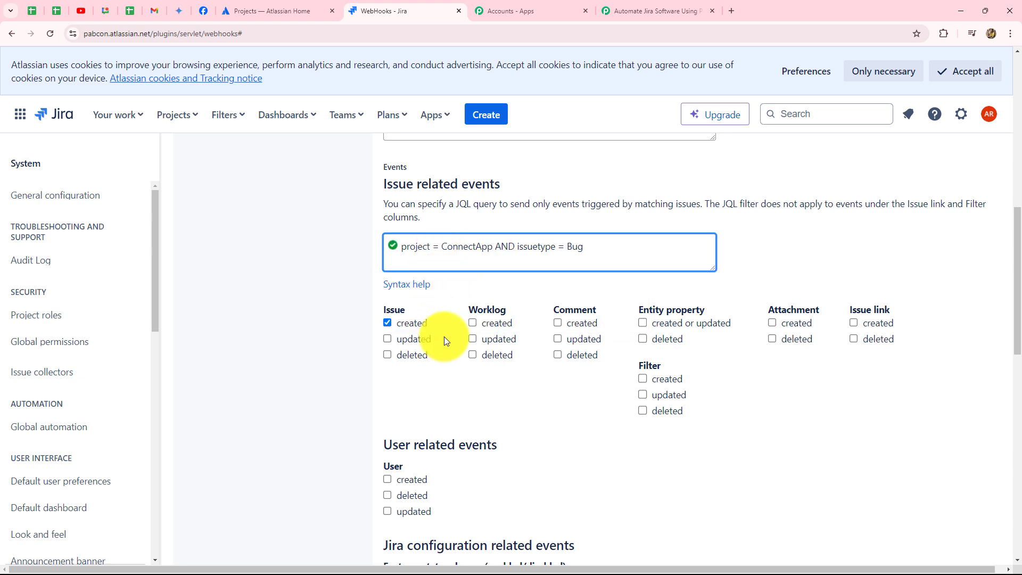
pyautogui.press('BackSpace')
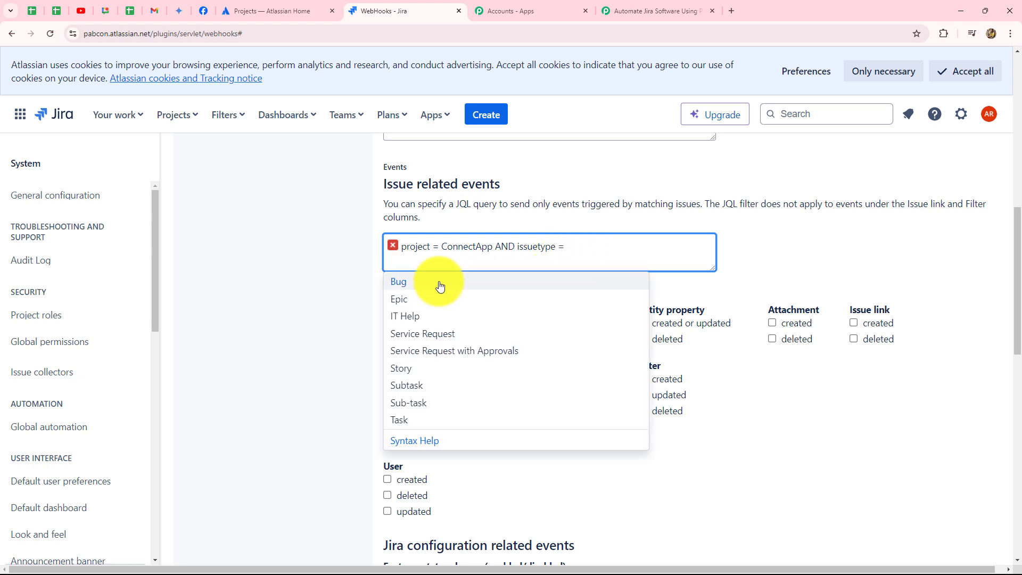
pyautogui.click(433, 283)
pyautogui.click(318, 289)
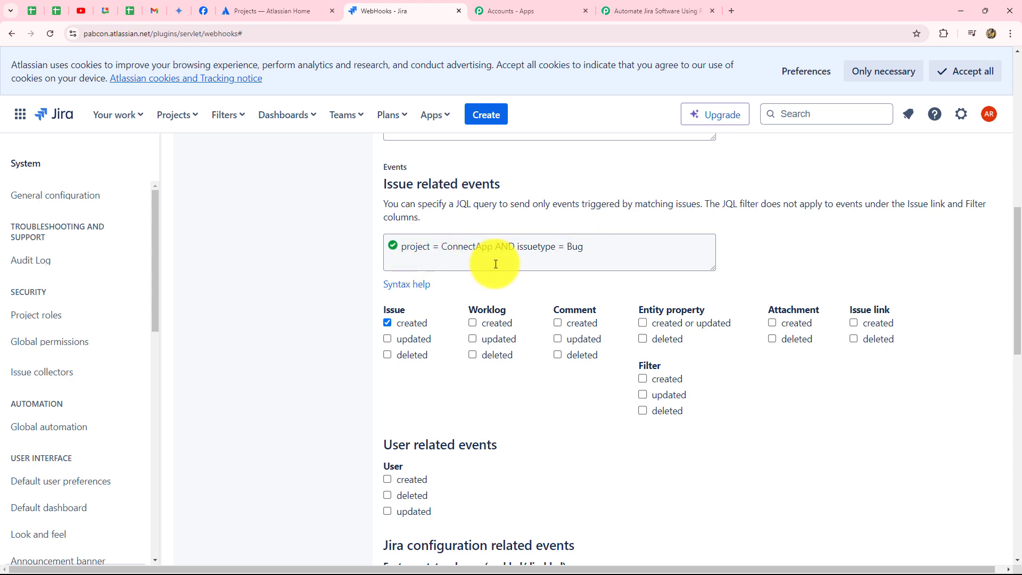
# Create the webhook, leaving all user, configuration and project related events unselected.
pyautogui.scroll(-5, 574, 490)
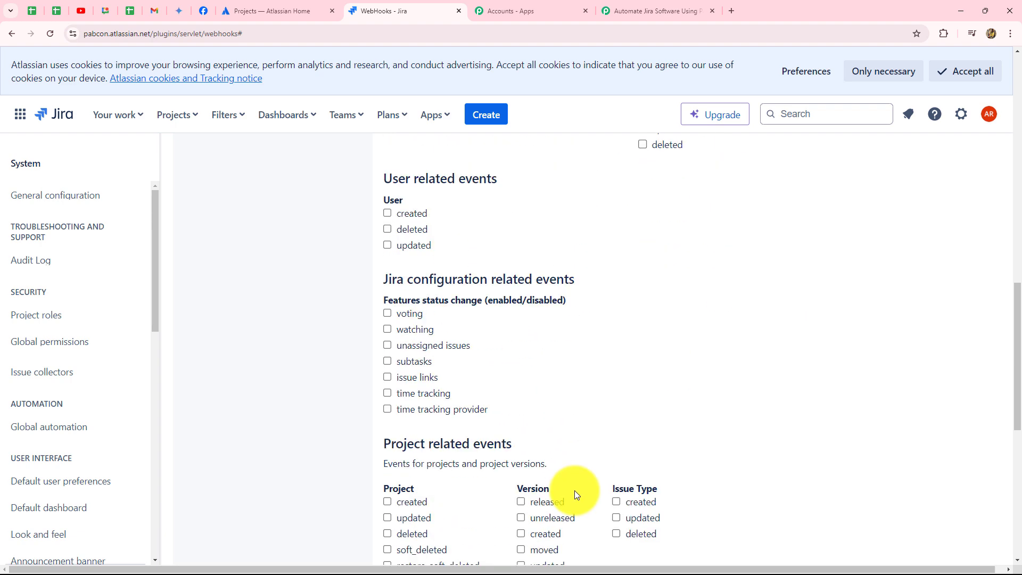
pyautogui.scroll(-8, 574, 490)
pyautogui.click(404, 474)
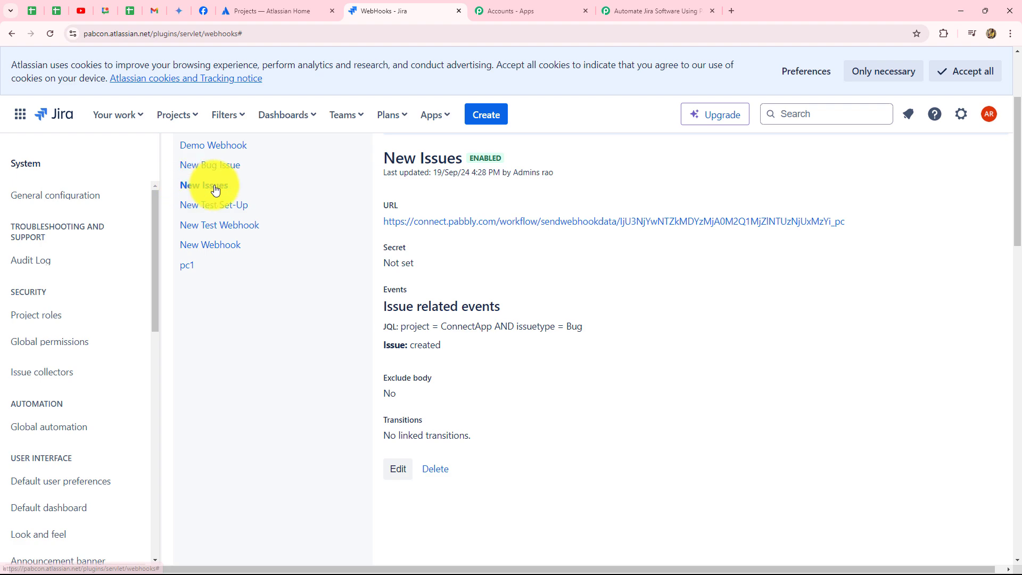
# Switch to Pabbly Connect and check the trigger's webhook response status.
pyautogui.click(658, 11)
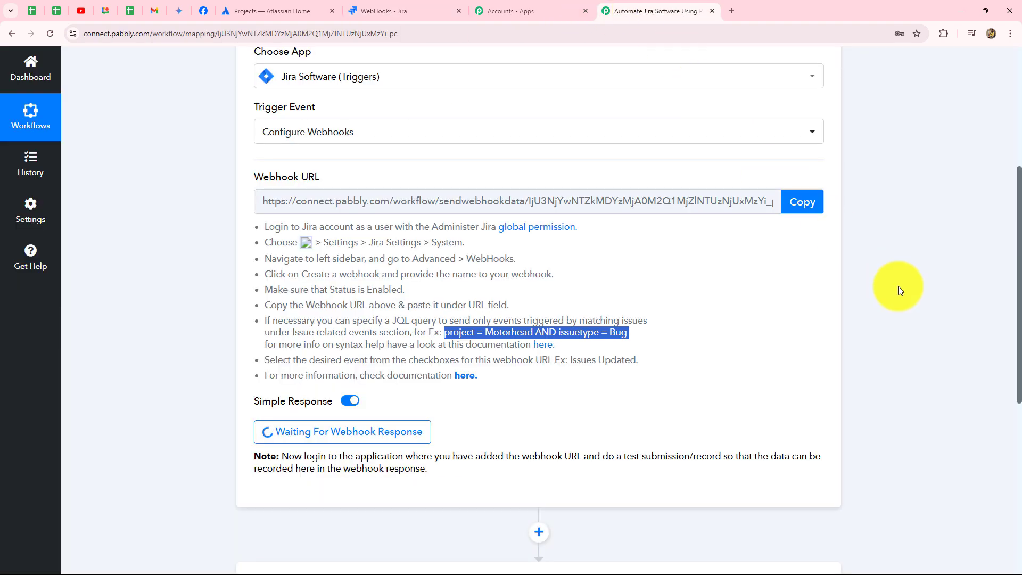
pyautogui.scroll(-4, 899, 286)
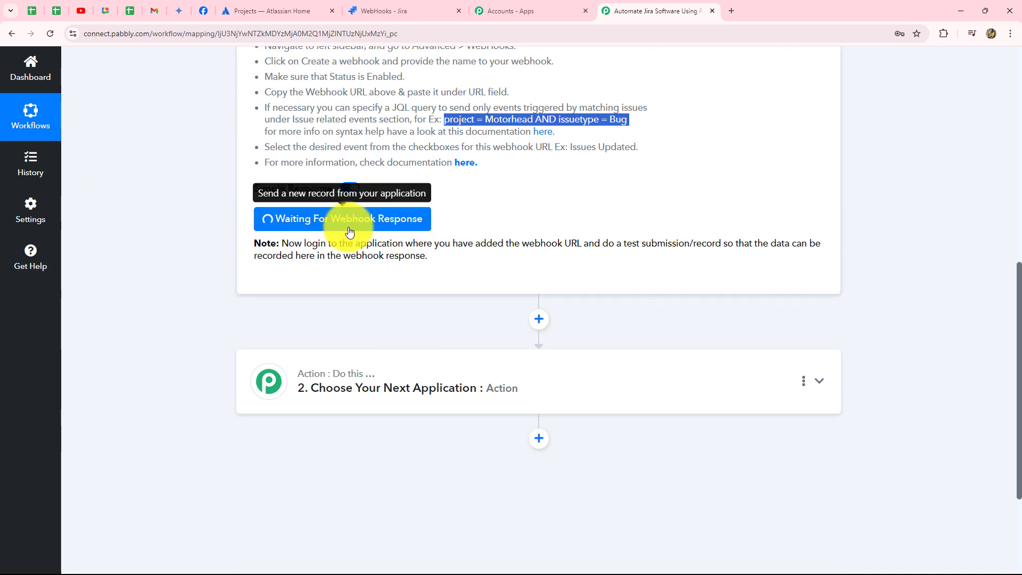
pyautogui.scroll(5, 478, 270)
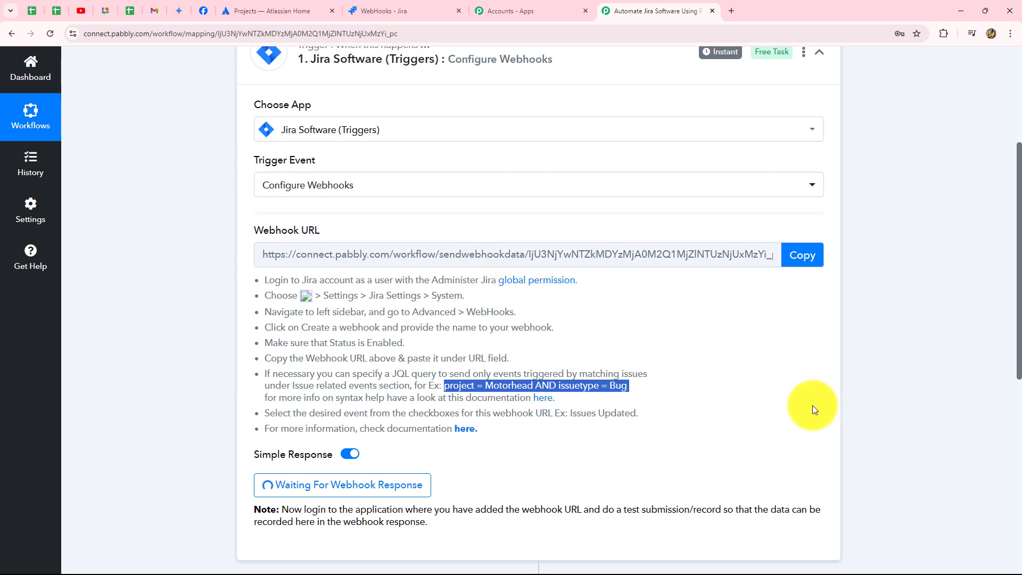
# Return to Jira, open the ConnectApp project board and look over its existing issues.
pyautogui.click(367, 8)
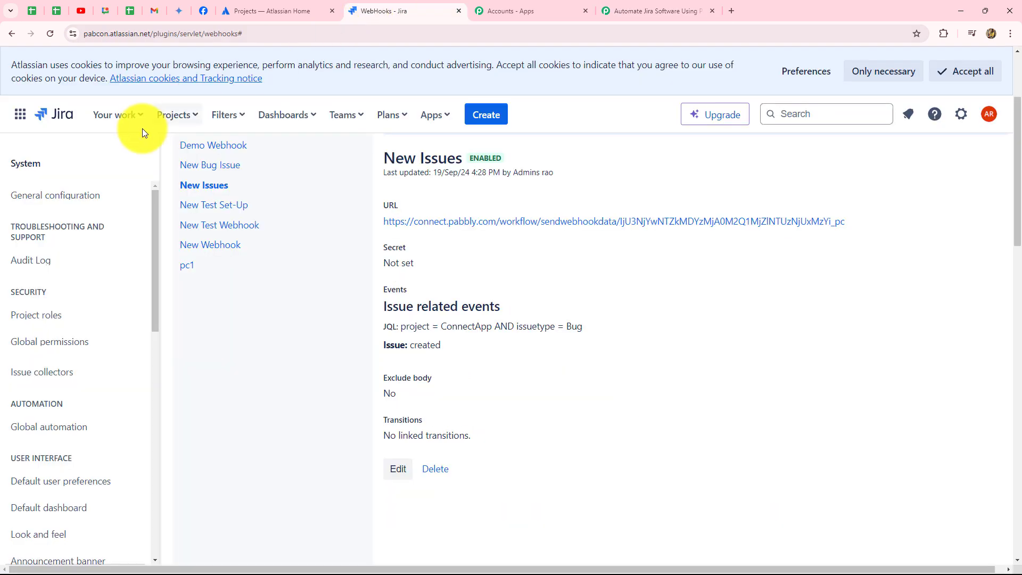
pyautogui.click(166, 115)
pyautogui.click(201, 176)
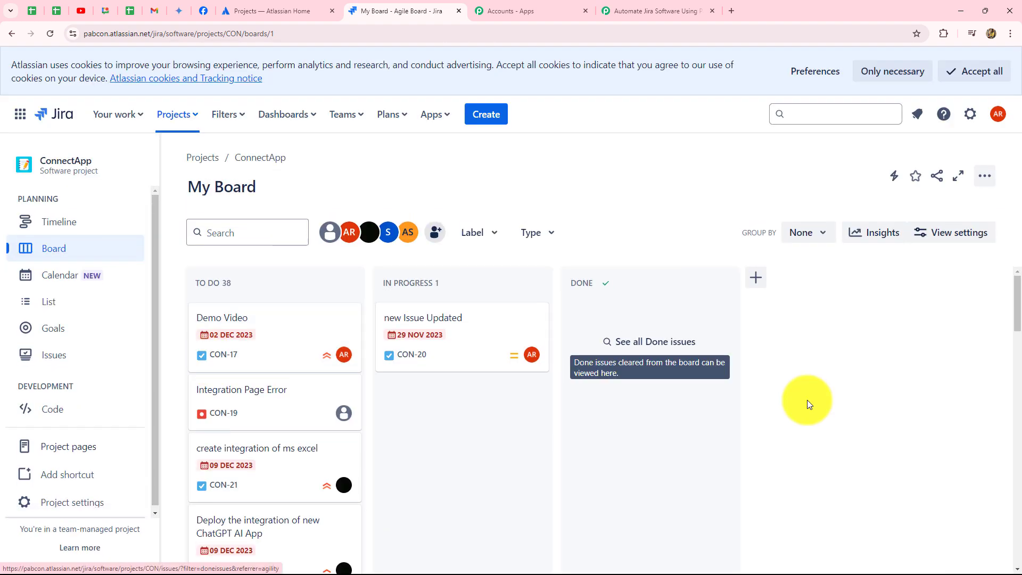
pyautogui.scroll(-6, 807, 403)
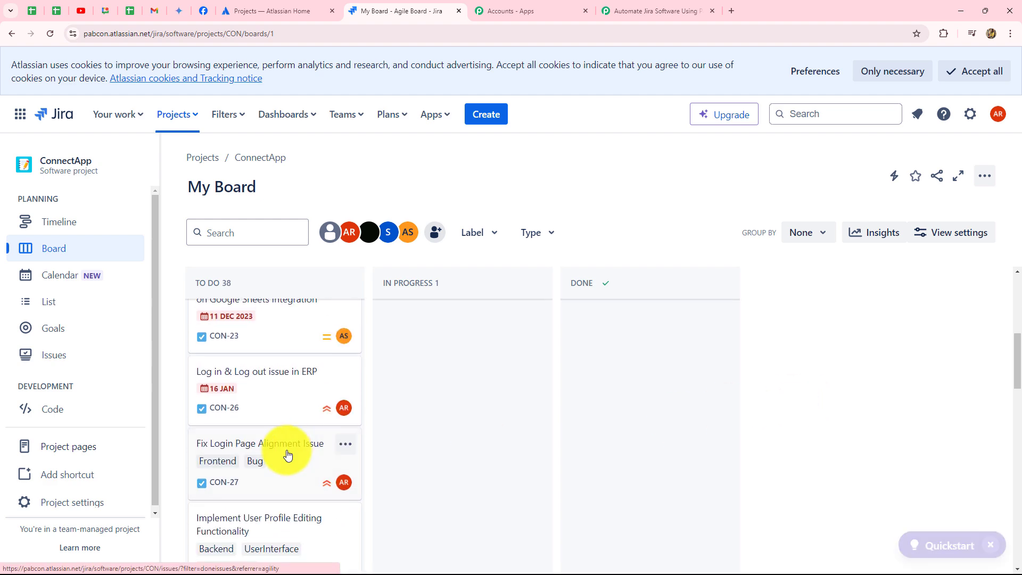
pyautogui.scroll(4, 908, 340)
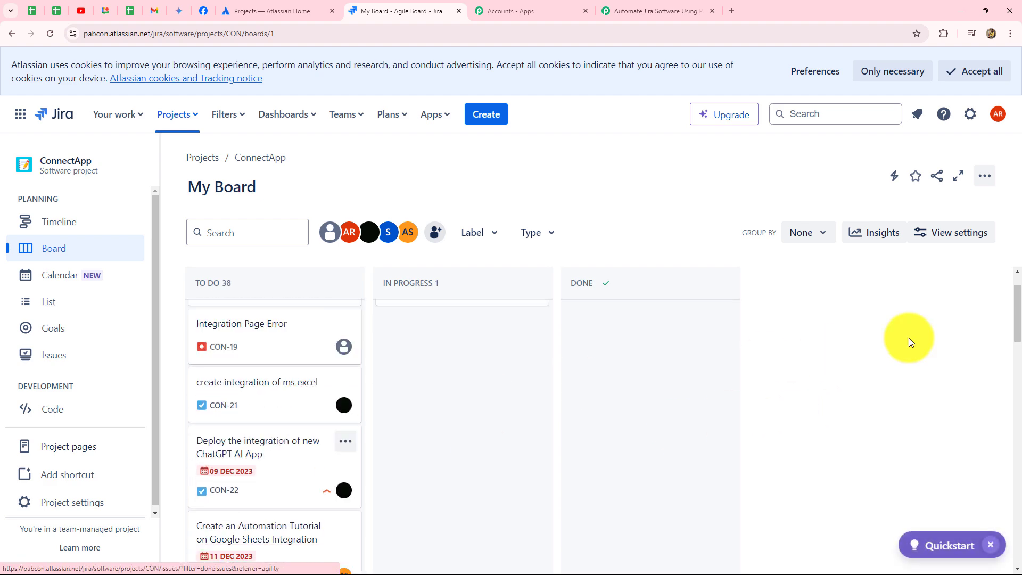
# Start an issue summarized "Cannot log in to the application after recent update" and described as "The user is presented with an error message stating "Invalid credentials".
pyautogui.click(483, 113)
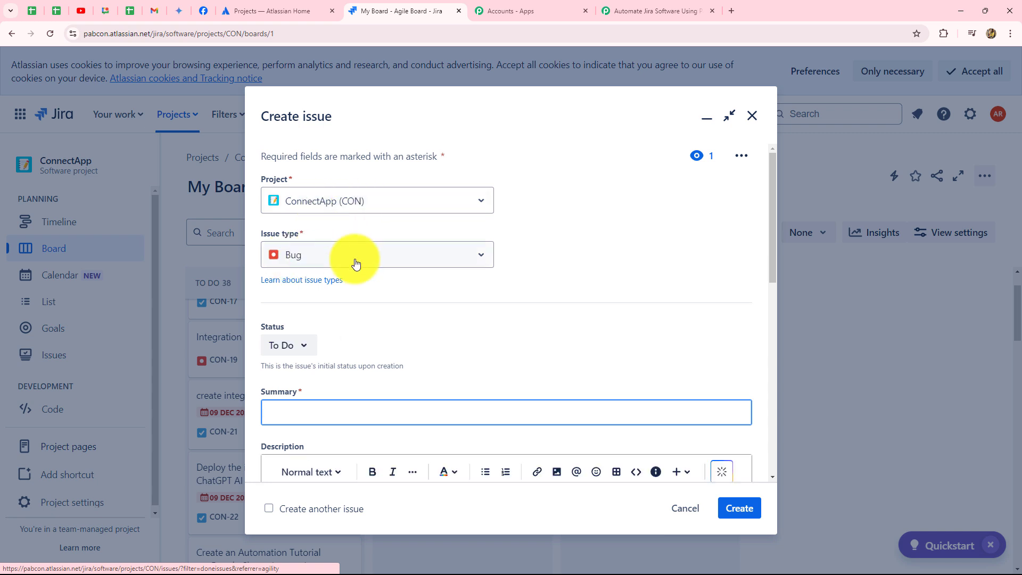
pyautogui.scroll(-4, 320, 229)
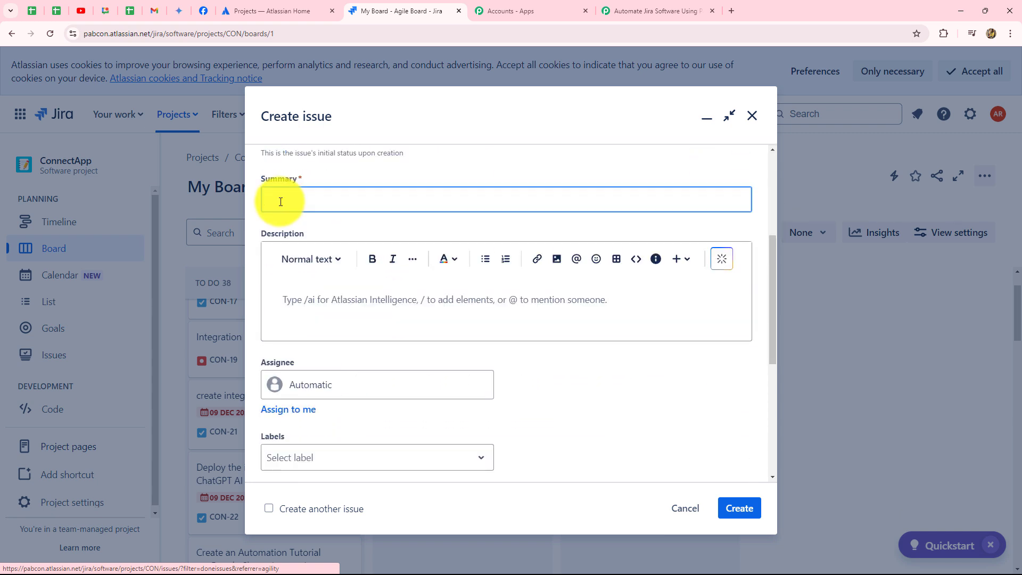
pyautogui.click(281, 201)
pyautogui.write('Cannot log in to the application after recent update')
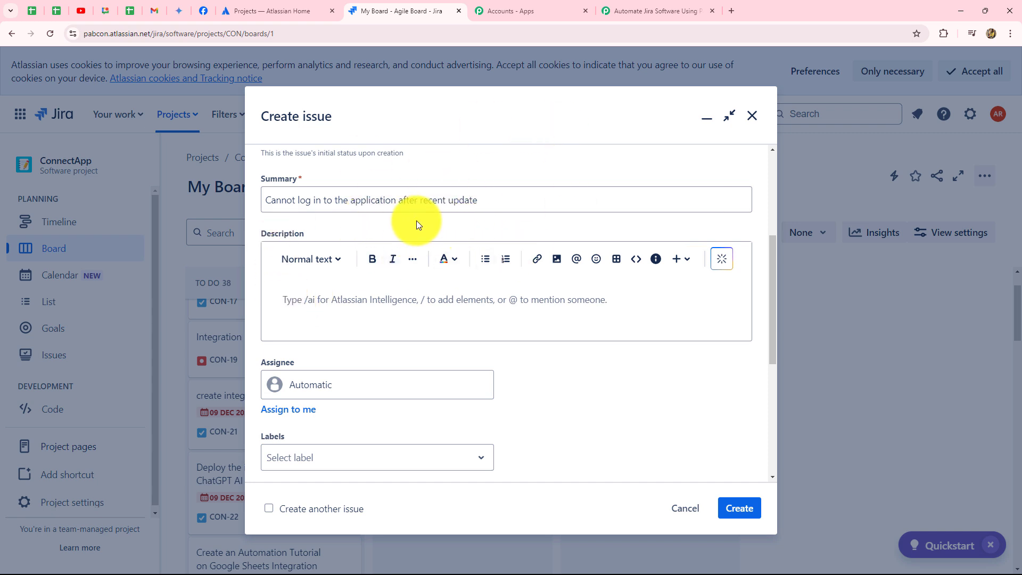
pyautogui.click(307, 297)
pyautogui.hotkey('ctrl', 'v')
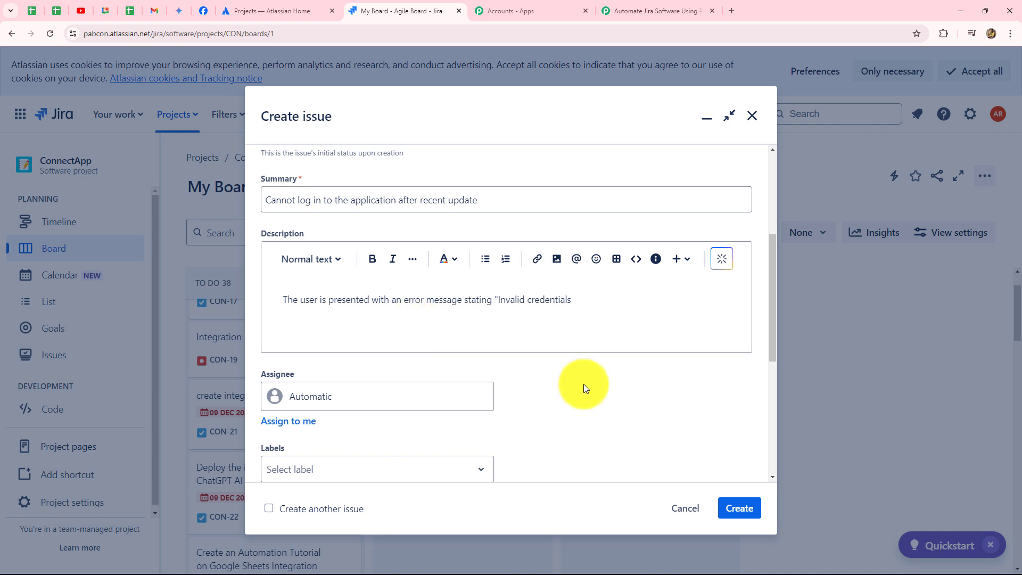
# Assign the new issue to the signed-in admin account, add the Bug label and create the issue.
pyautogui.scroll(-4, 583, 384)
pyautogui.click(332, 190)
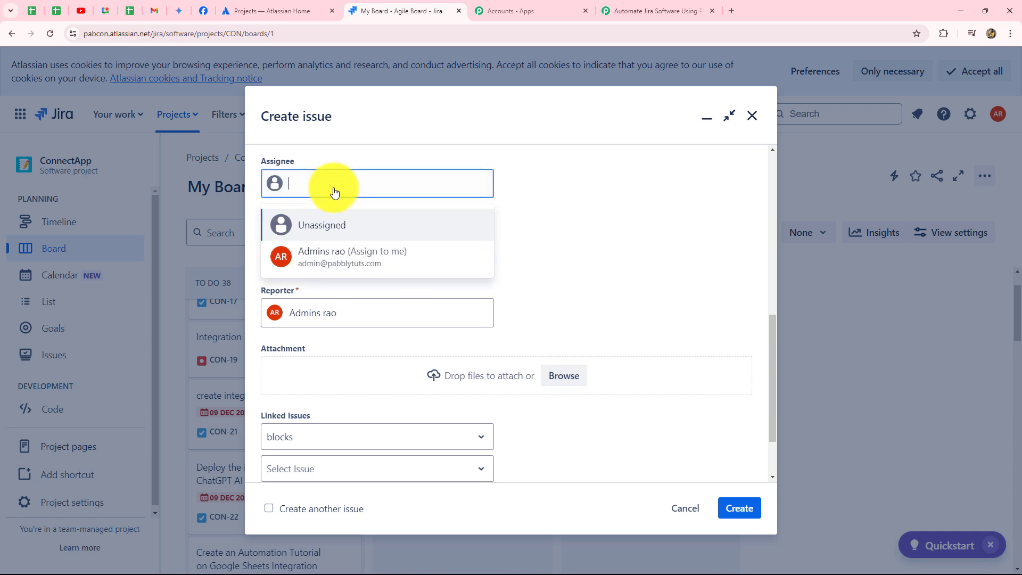
pyautogui.click(328, 269)
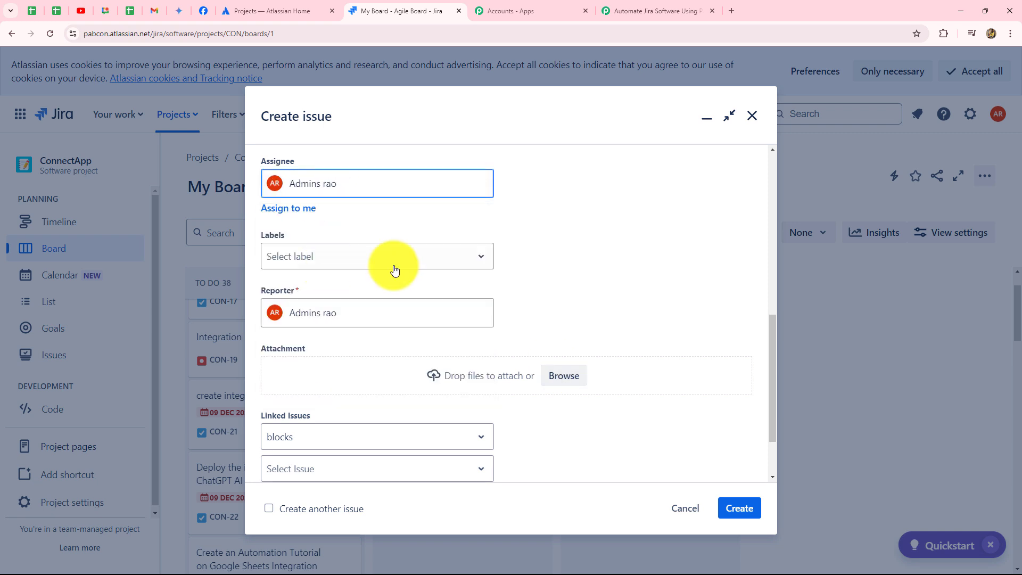
pyautogui.scroll(-2, 604, 237)
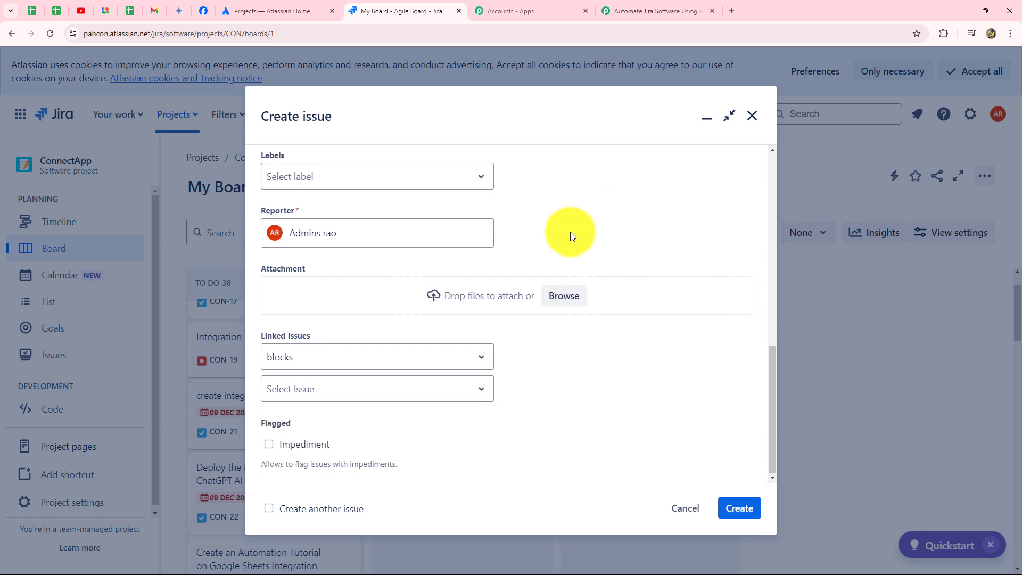
pyautogui.click(332, 177)
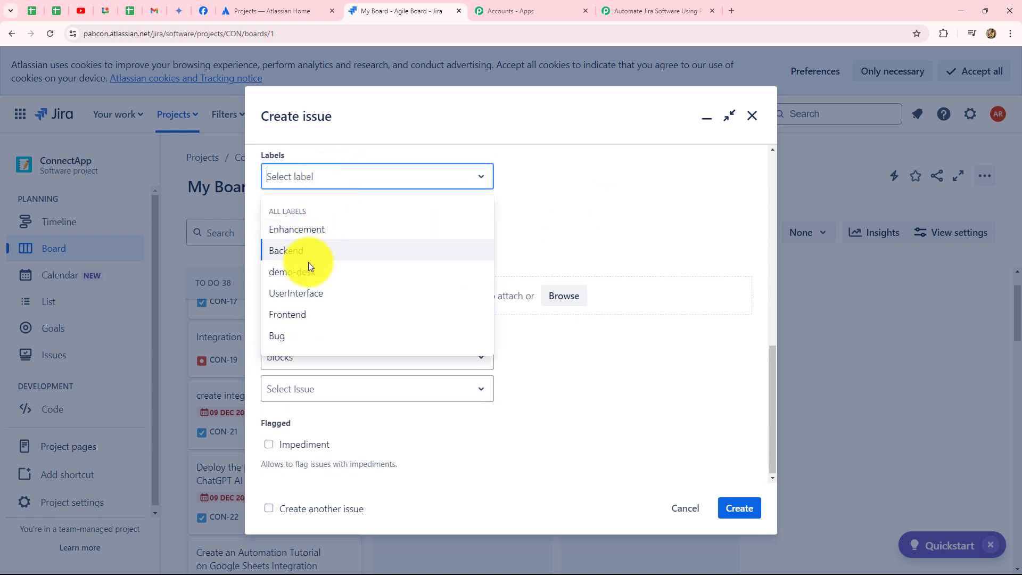
pyautogui.click(295, 337)
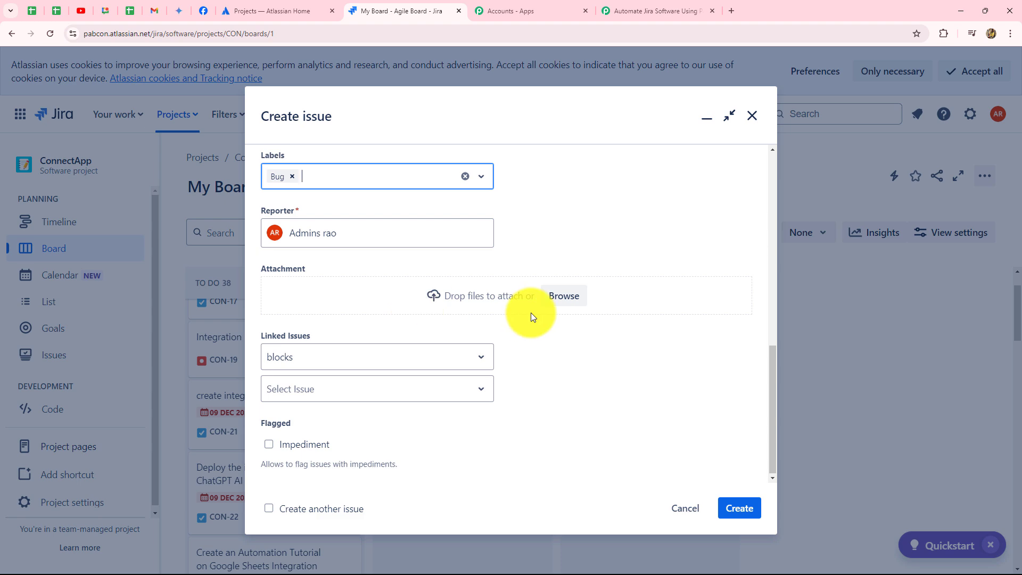
pyautogui.click(740, 508)
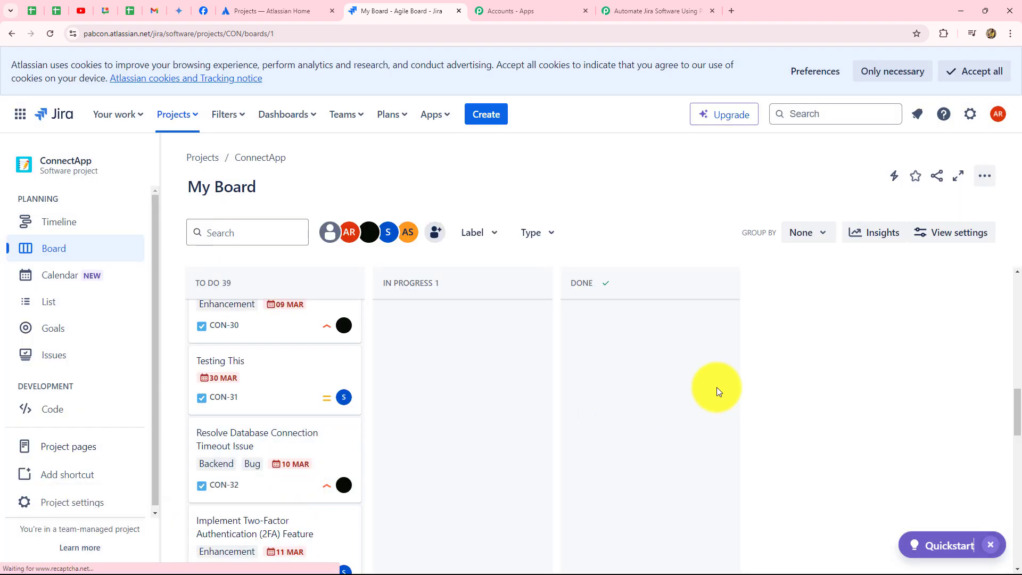
# Switch to Pabbly Connect and examine the captured Jira response's webhook event, issue key, summary and description.
pyautogui.click(612, 9)
pyautogui.scroll(-5, 833, 200)
pyautogui.scroll(-4, 814, 338)
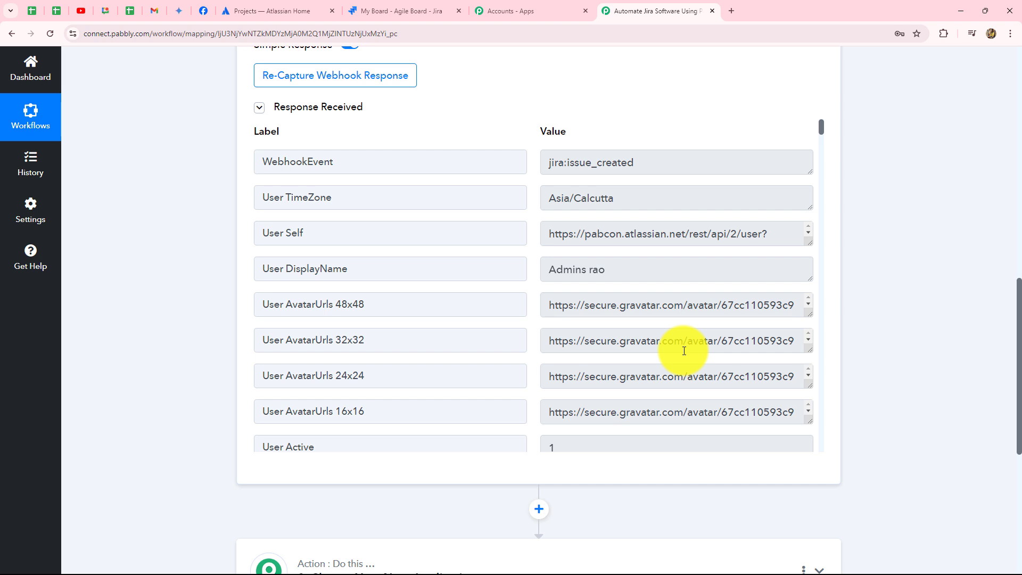
pyautogui.click(649, 162)
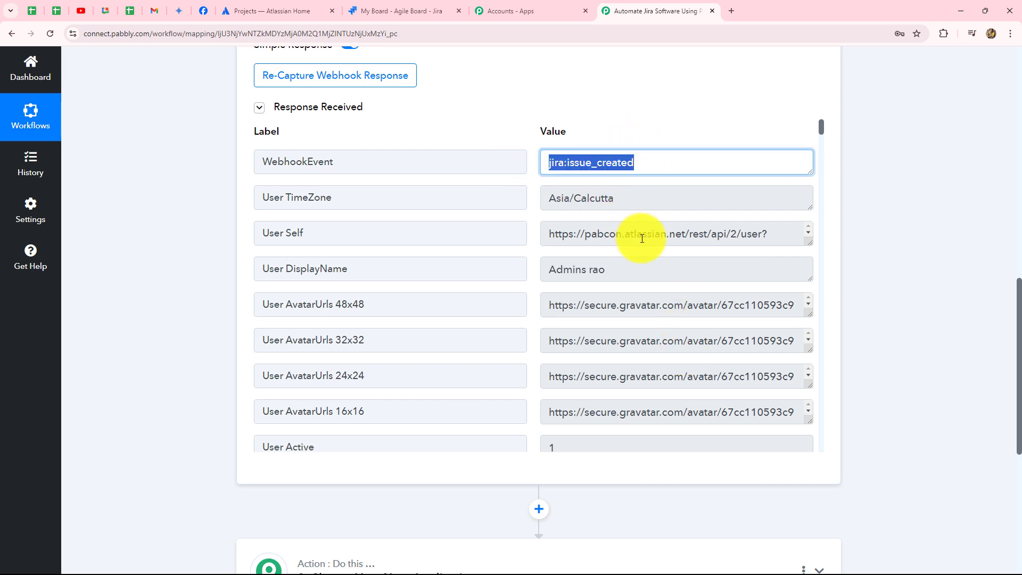
pyautogui.scroll(-1, 642, 238)
pyautogui.scroll(-6, 666, 321)
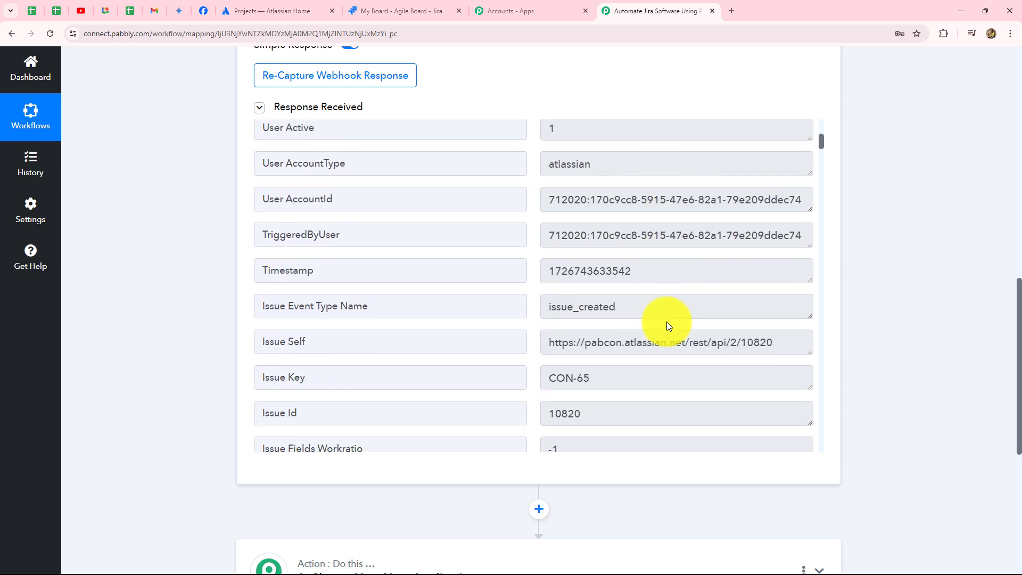
pyautogui.scroll(-3, 666, 321)
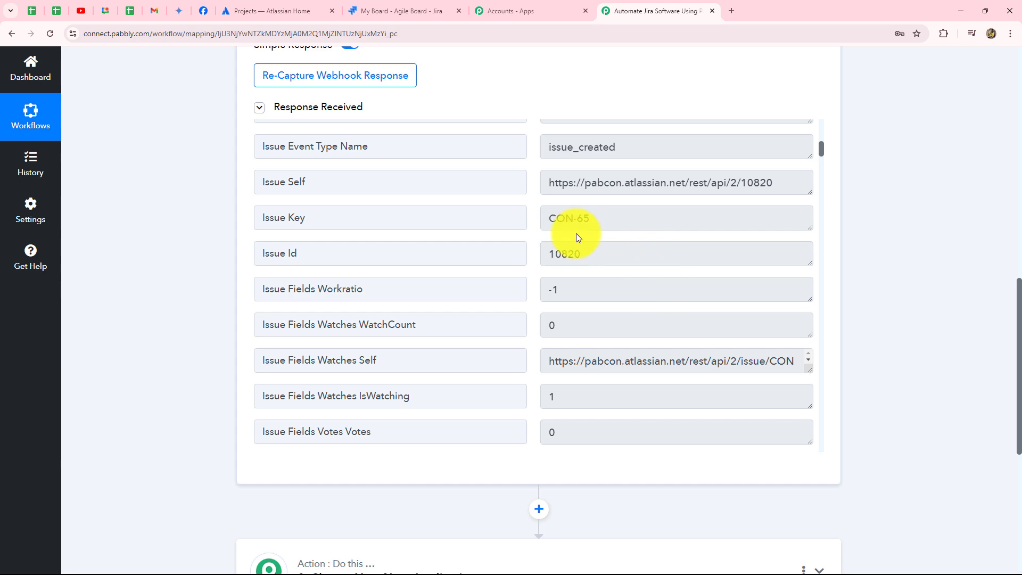
pyautogui.scroll(-7, 627, 251)
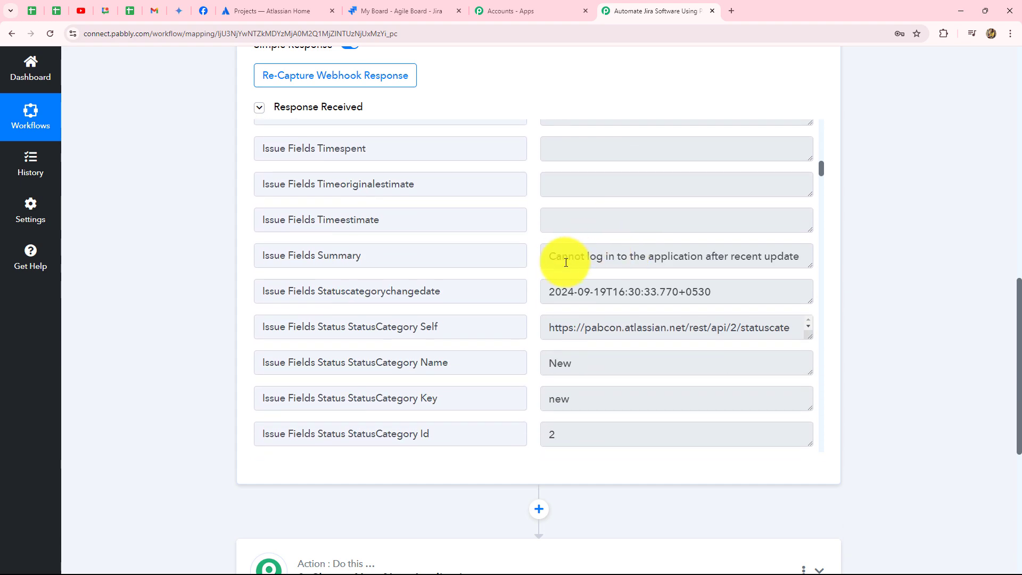
pyautogui.moveTo(547, 256); pyautogui.dragTo(791, 269)
pyautogui.scroll(-1, 650, 357)
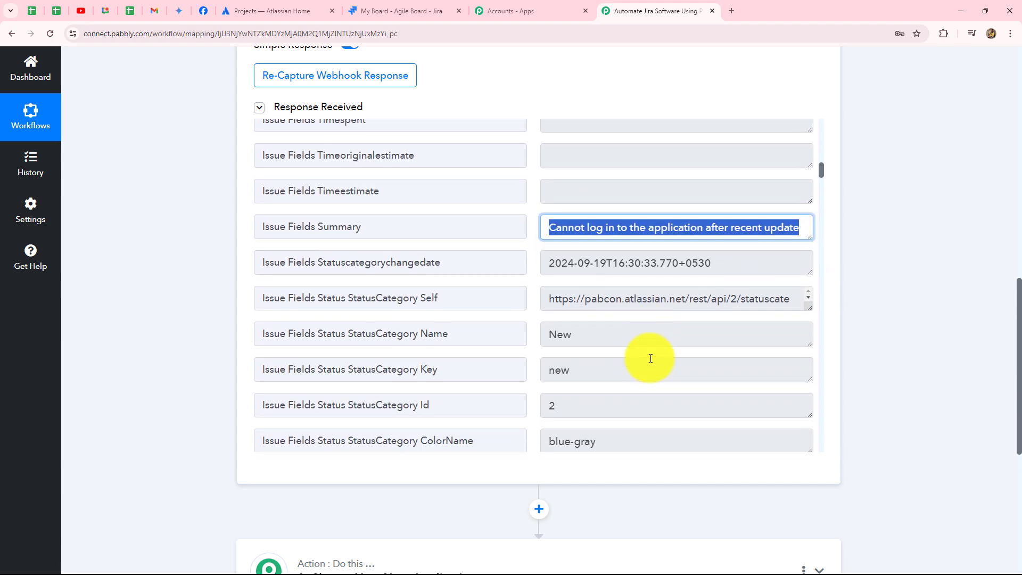
pyautogui.scroll(-5, 650, 358)
pyautogui.moveTo(543, 239); pyautogui.dragTo(729, 263)
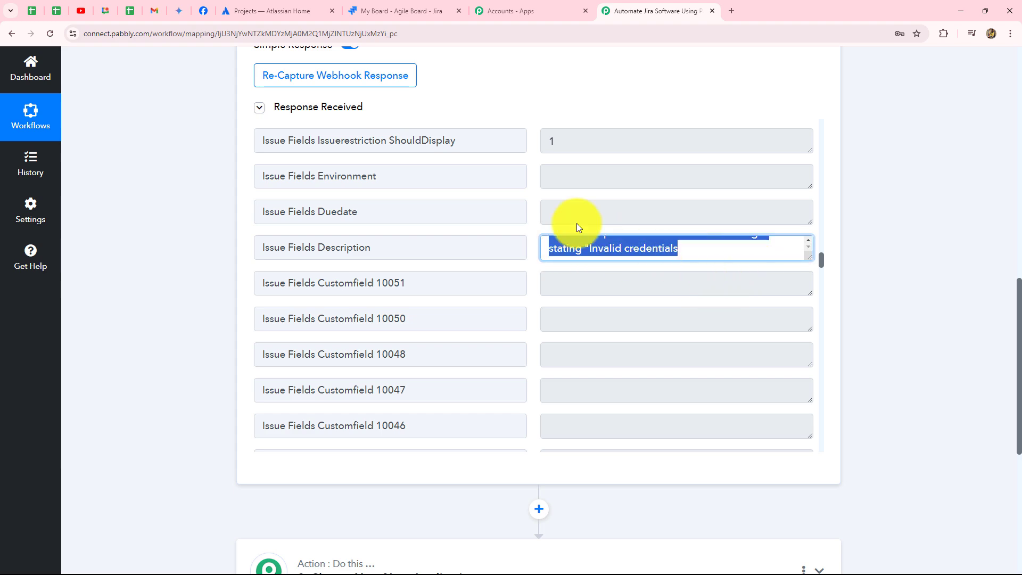
pyautogui.scroll(15, 906, 324)
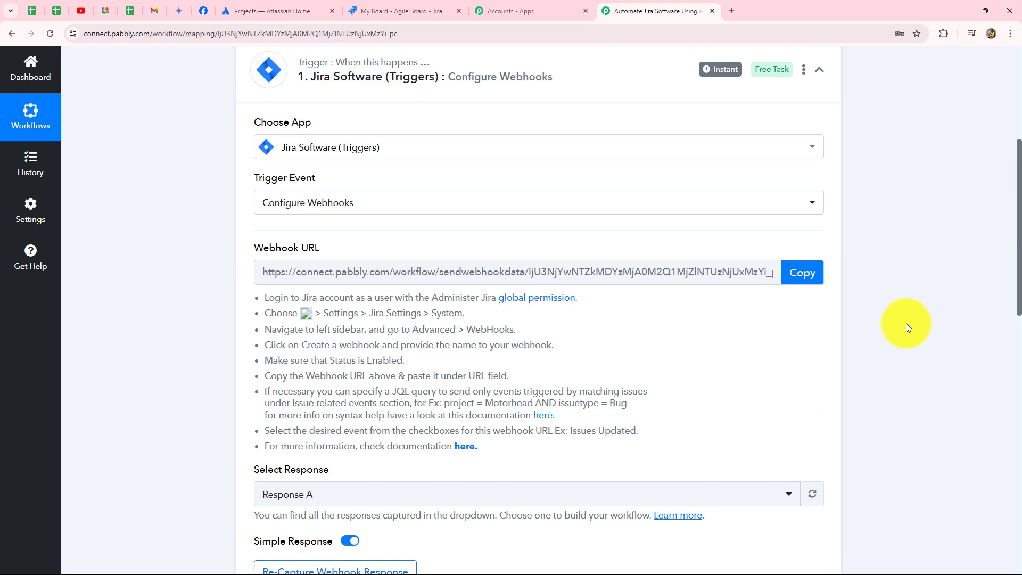
pyautogui.click(818, 262)
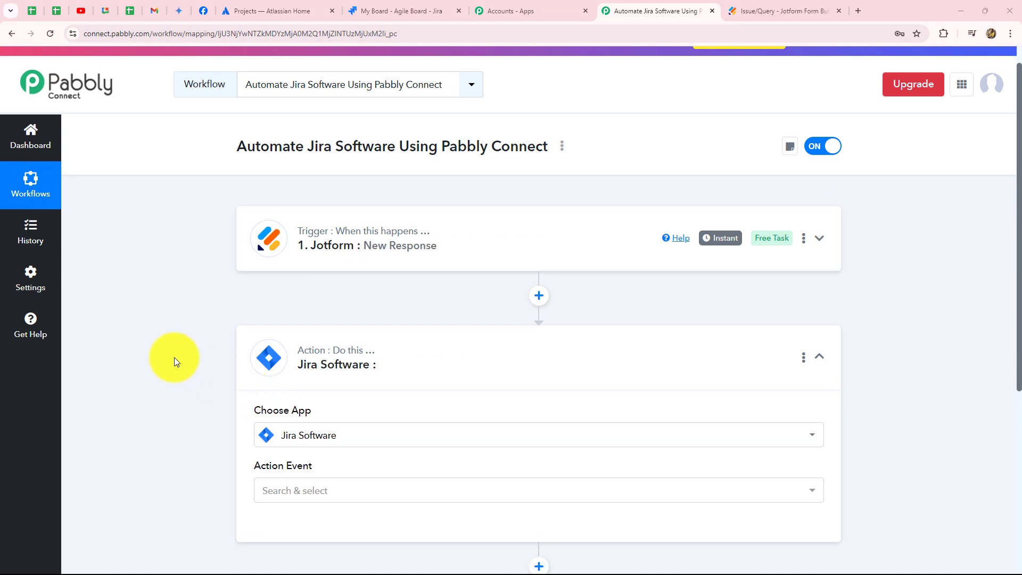
# Expand the Jotform New Response trigger and examine the submitter details, issue summary and description in its captured response.
pyautogui.scroll(-2, 176, 362)
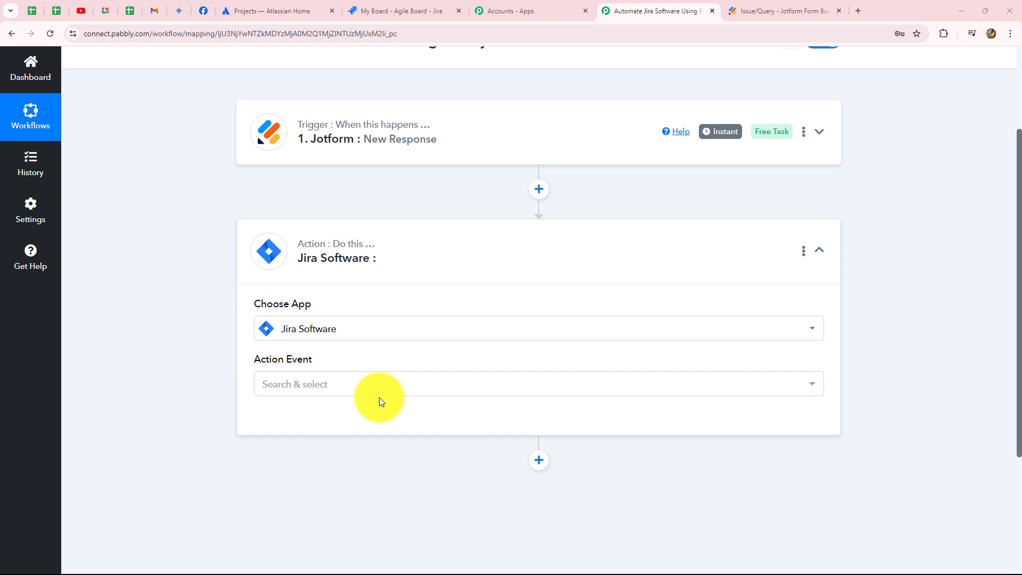
pyautogui.scroll(3, 379, 397)
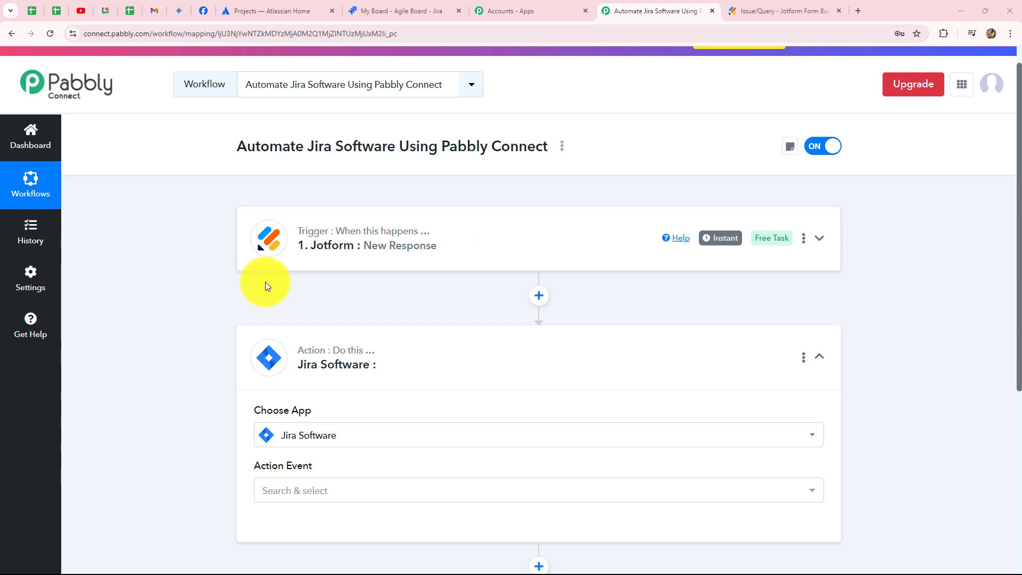
pyautogui.click(820, 358)
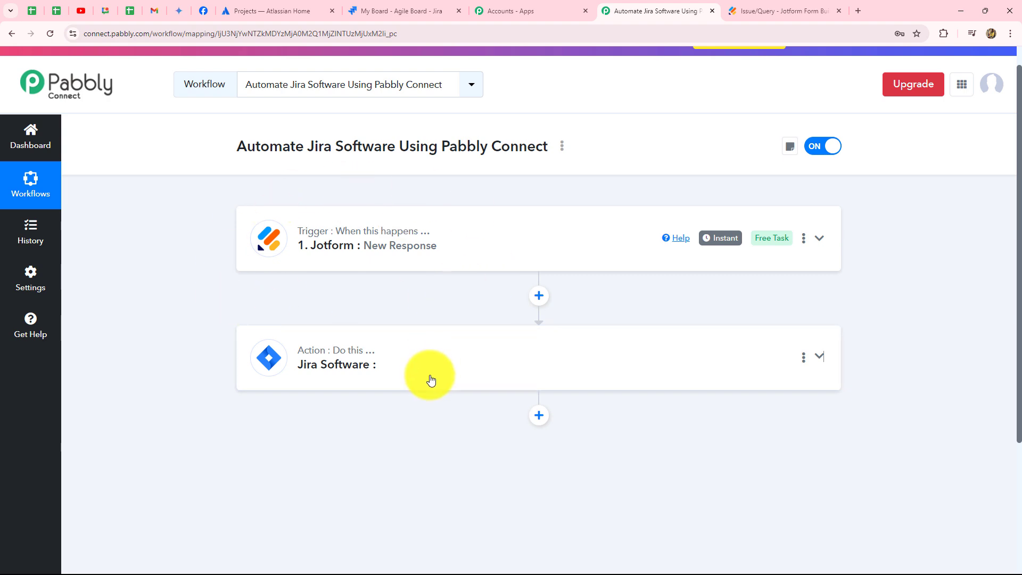
pyautogui.click(468, 242)
pyautogui.scroll(-13, 889, 333)
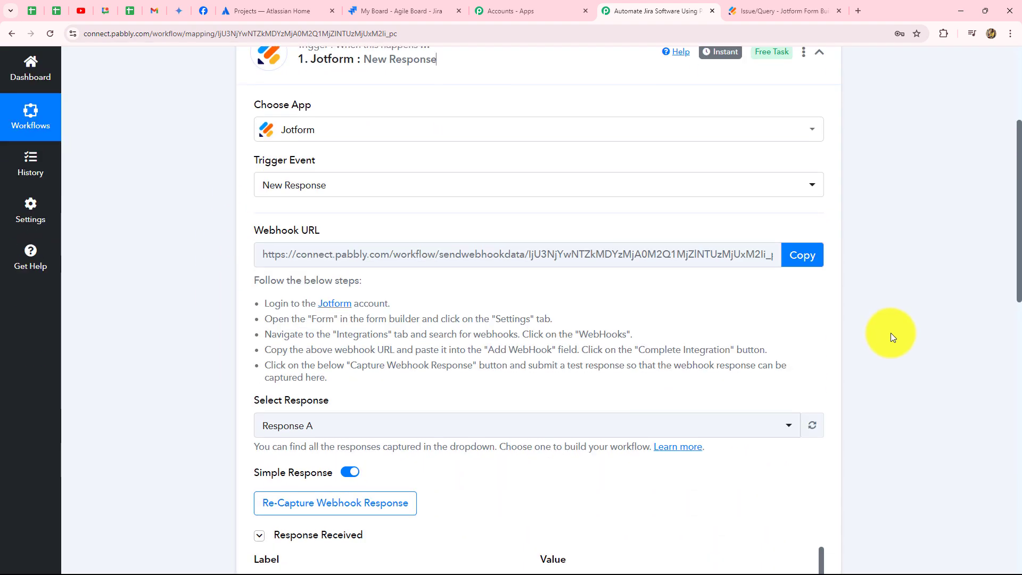
pyautogui.scroll(2, 891, 334)
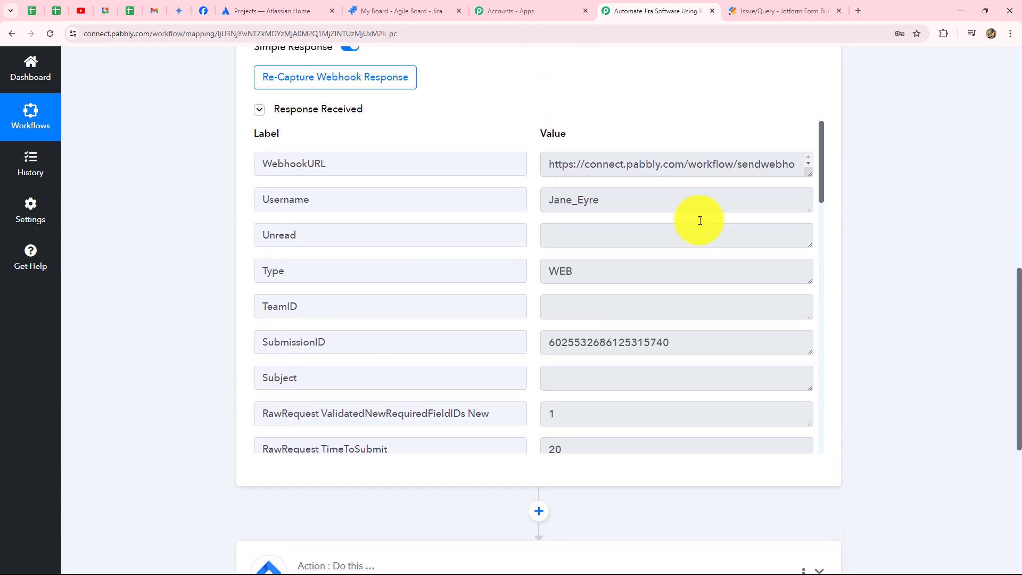
pyautogui.scroll(-7, 616, 304)
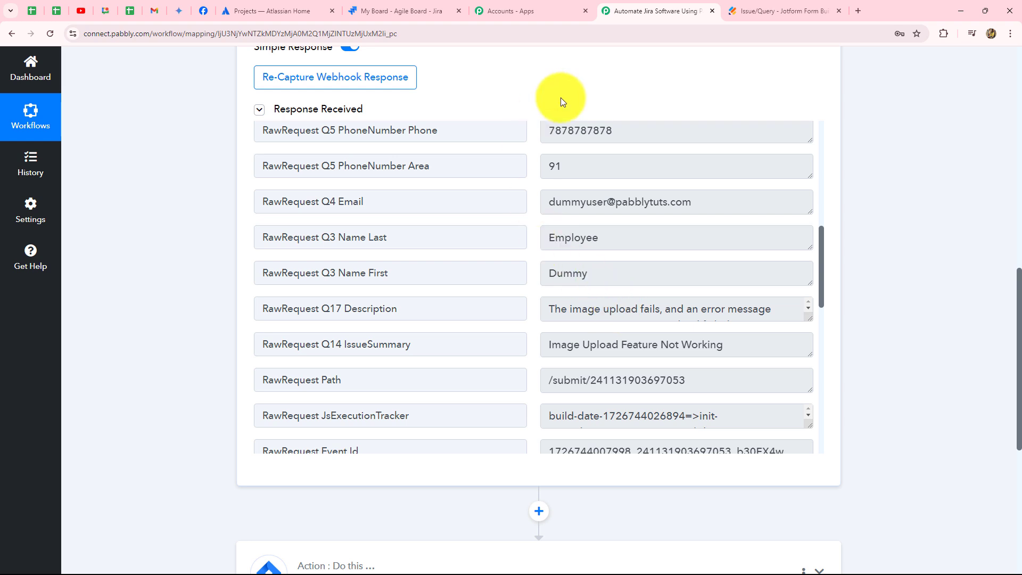
pyautogui.scroll(-2, 562, 344)
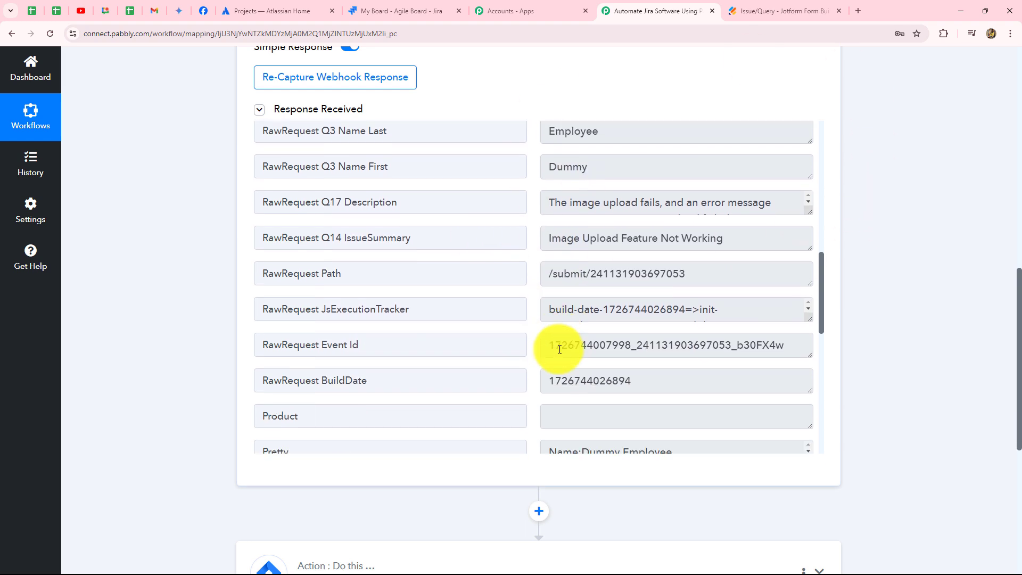
pyautogui.scroll(-3, 559, 347)
pyautogui.scroll(-5, 831, 311)
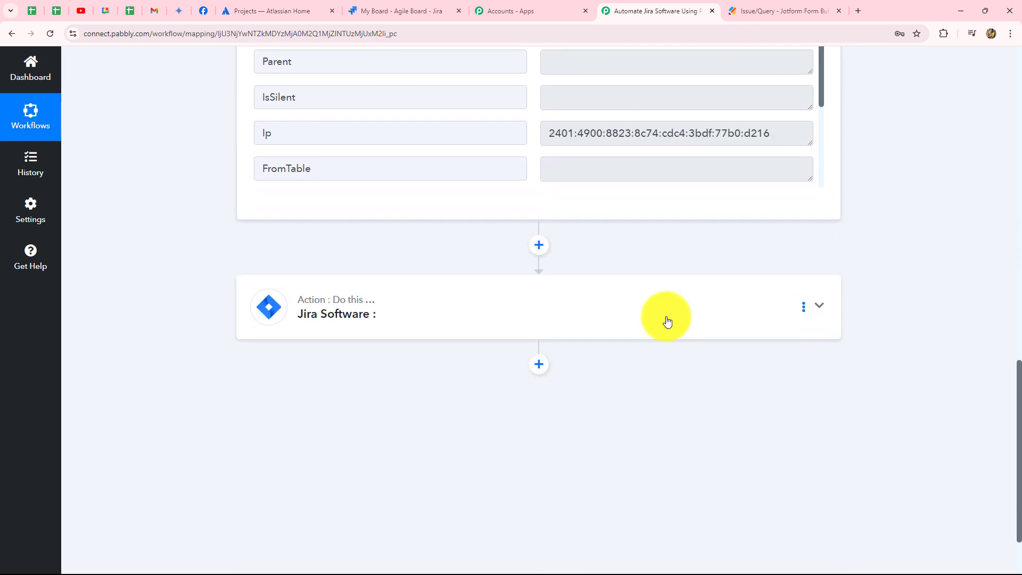
# Set the Jira Software action's event to Create Issue and look over the other available action events.
pyautogui.click(414, 299)
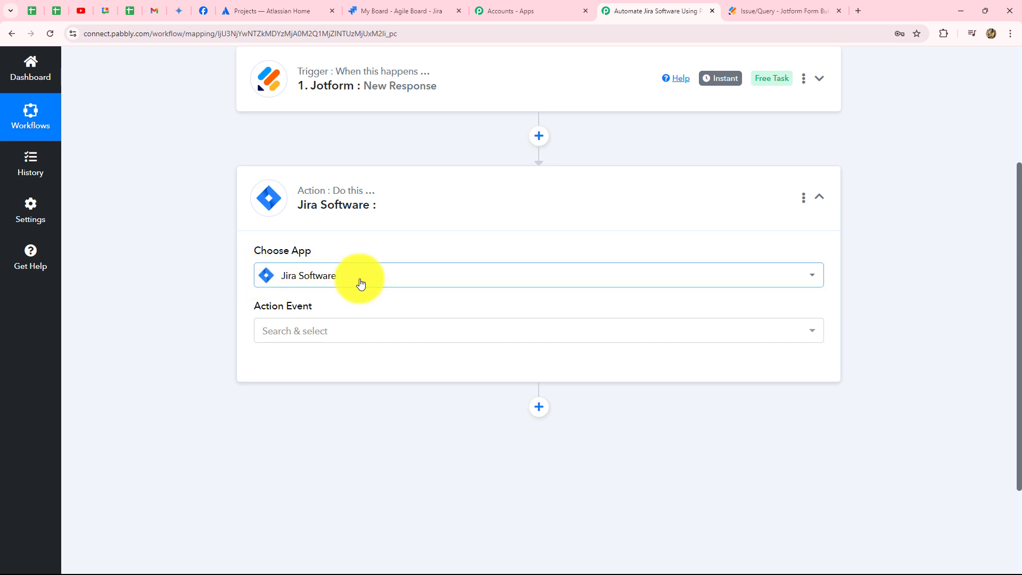
pyautogui.click(314, 332)
pyautogui.click(273, 277)
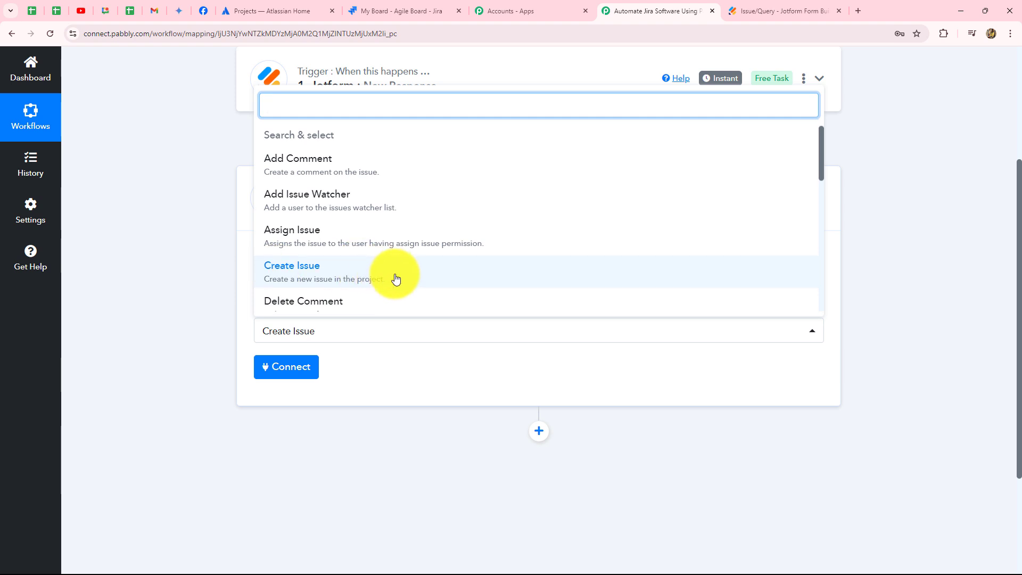
pyautogui.scroll(-3, 394, 279)
pyautogui.scroll(3, 394, 278)
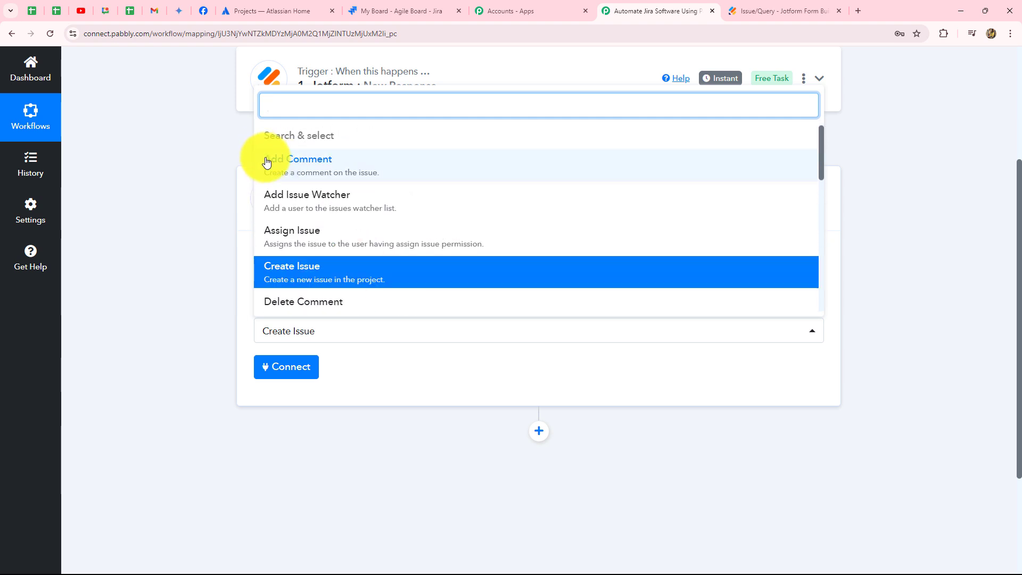
pyautogui.scroll(-3, 325, 197)
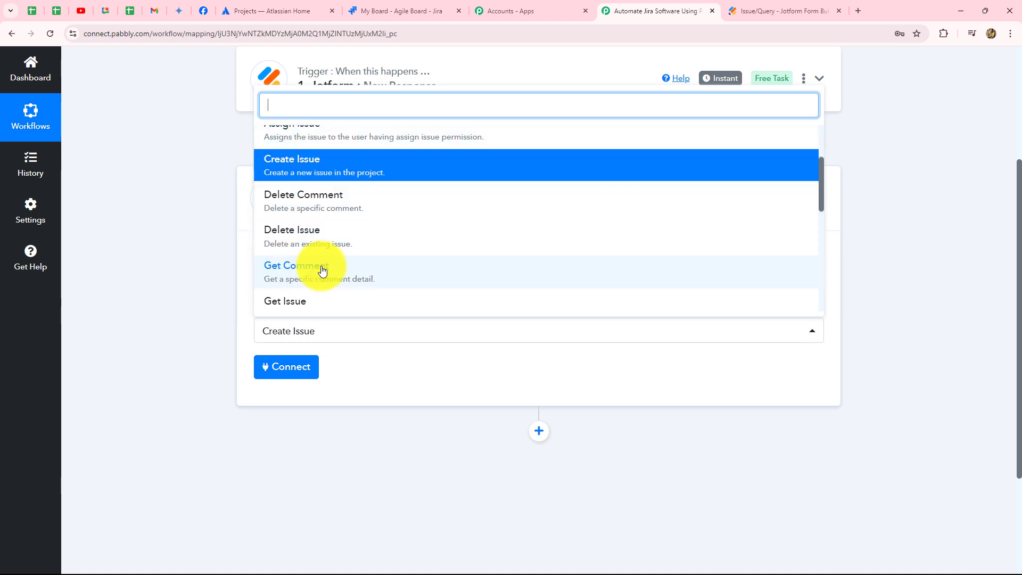
pyautogui.scroll(-3, 341, 245)
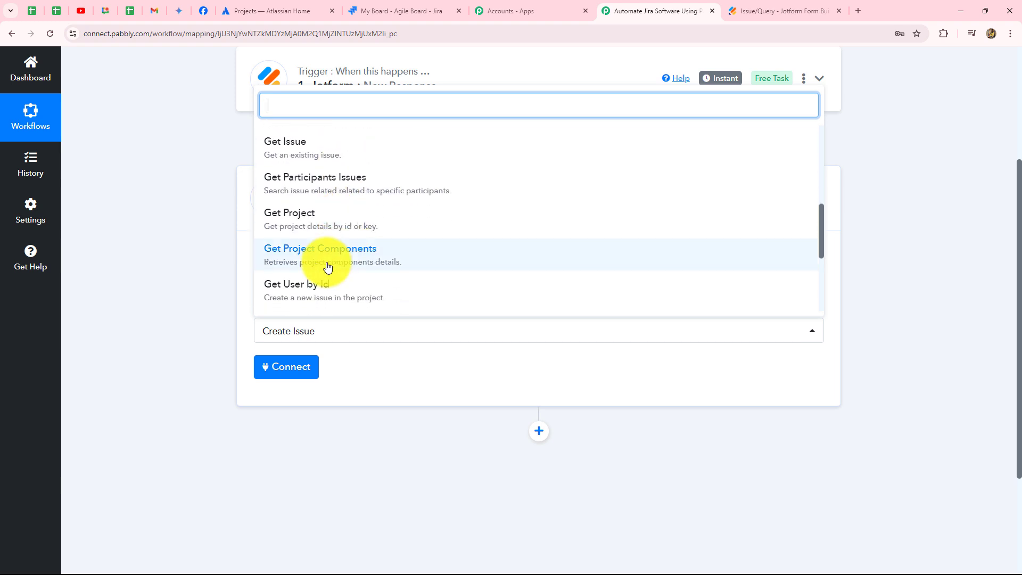
pyautogui.click(209, 274)
# Add a new Jira Software connection to the Create Issue action and accept Pabbly Connect's access request.
pyautogui.click(277, 366)
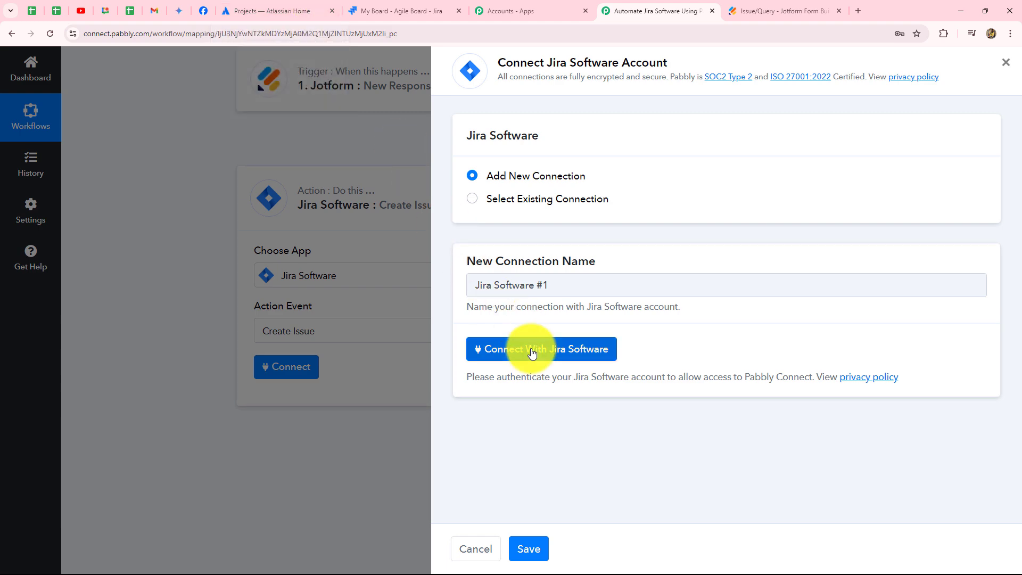
pyautogui.click(582, 352)
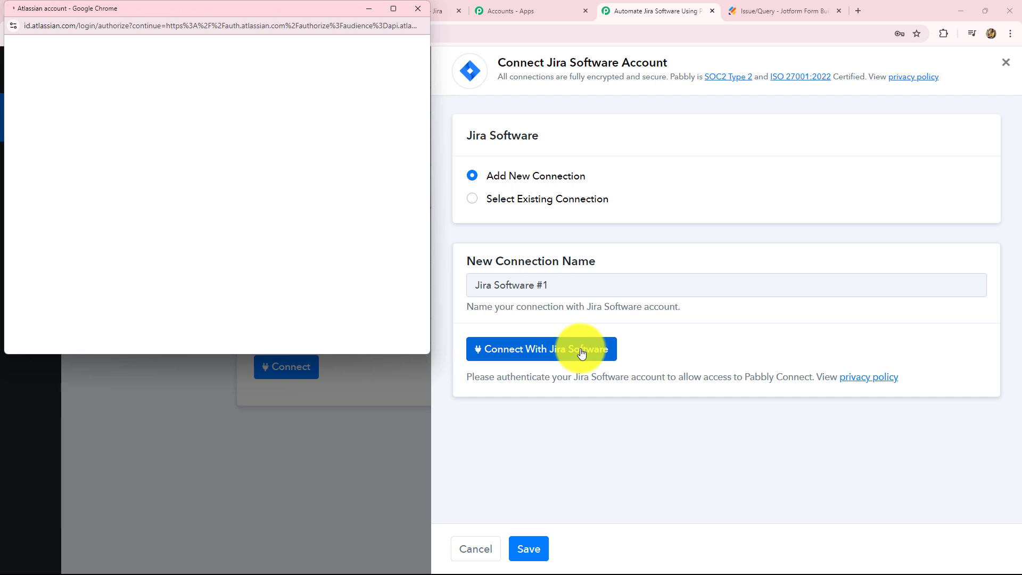
pyautogui.scroll(-5, 234, 237)
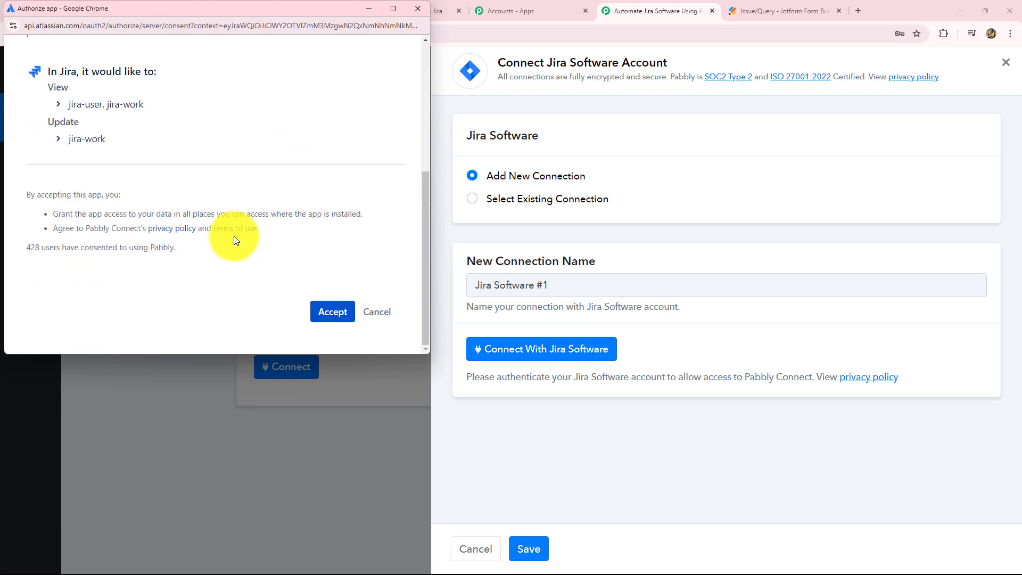
pyautogui.click(327, 312)
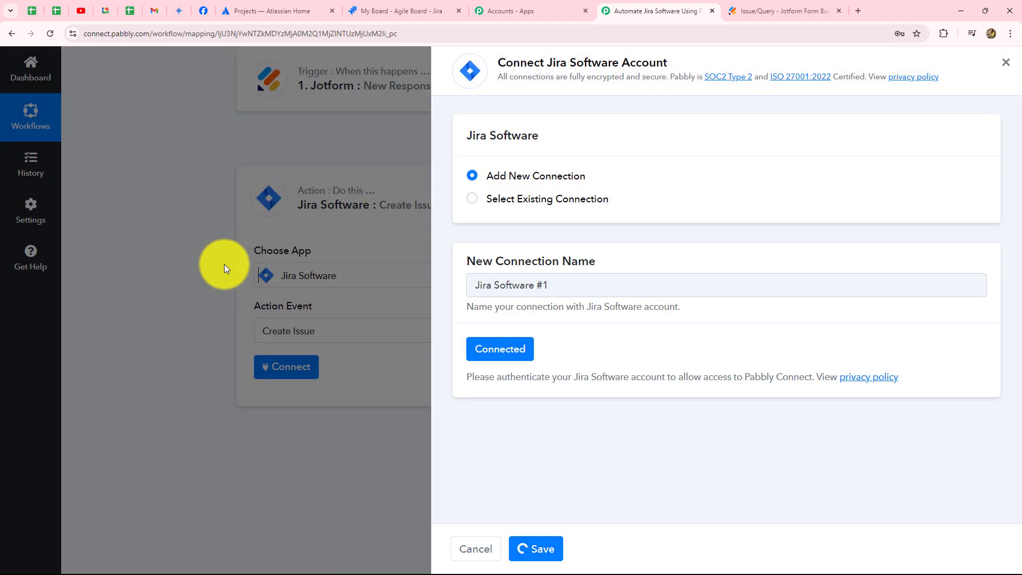
# Look over the Create Issue action's fields, from project and issue type to assignee and reporter.
pyautogui.scroll(-5, 221, 271)
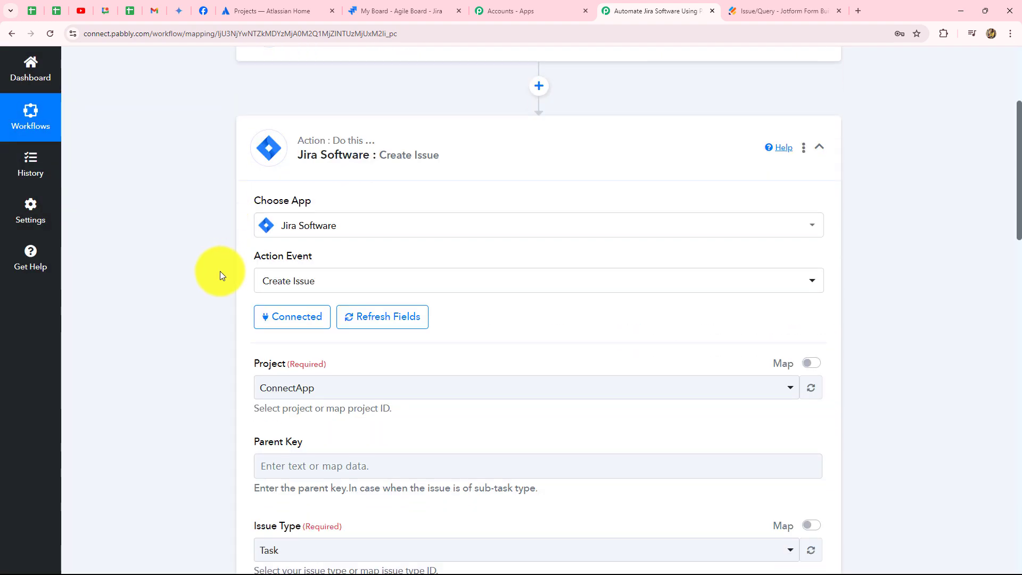
pyautogui.scroll(-7, 225, 288)
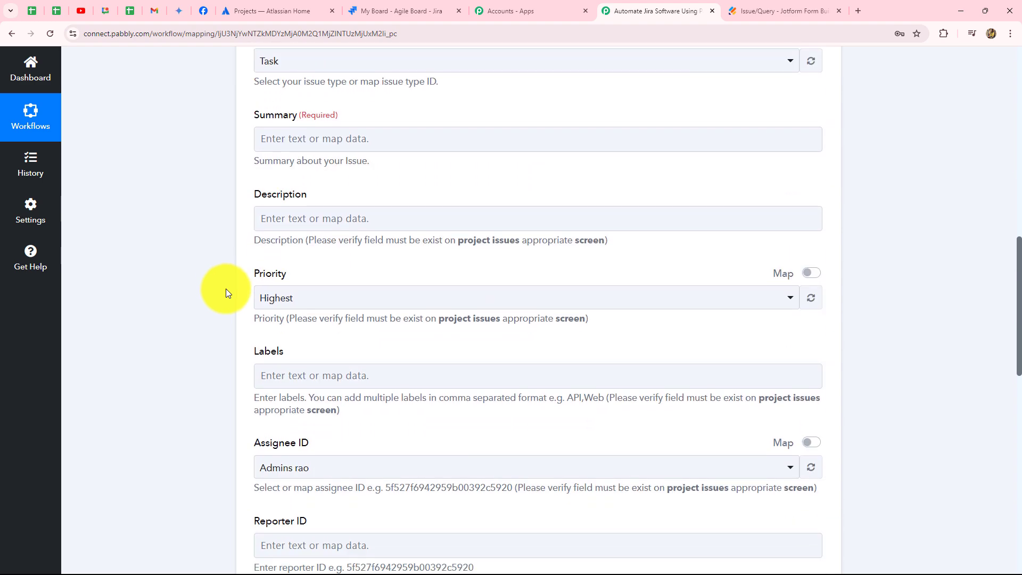
pyautogui.scroll(8, 229, 291)
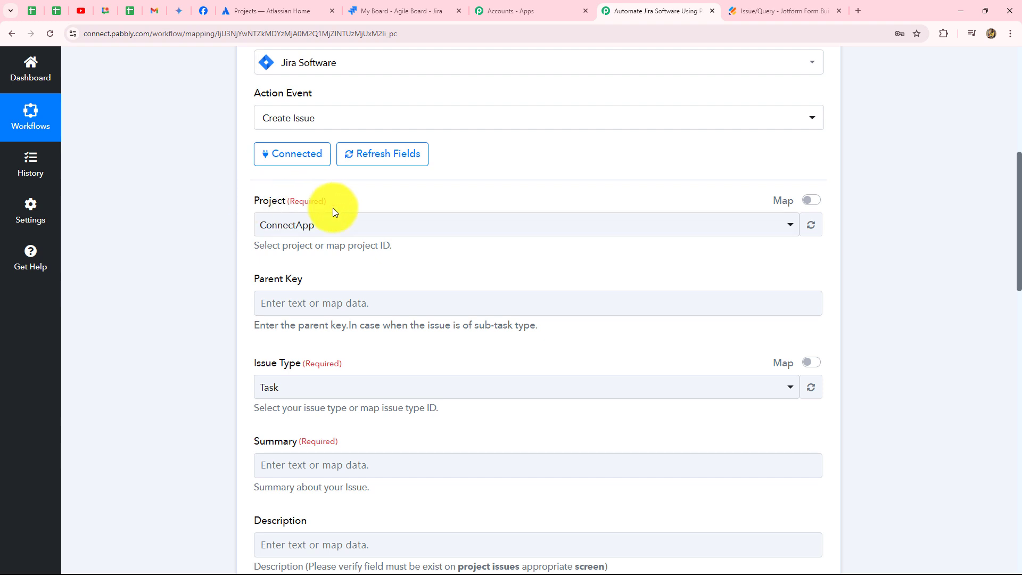
# Keep ConnectApp as the Create Issue action's project and set the issue type to Bug.
pyautogui.click(325, 232)
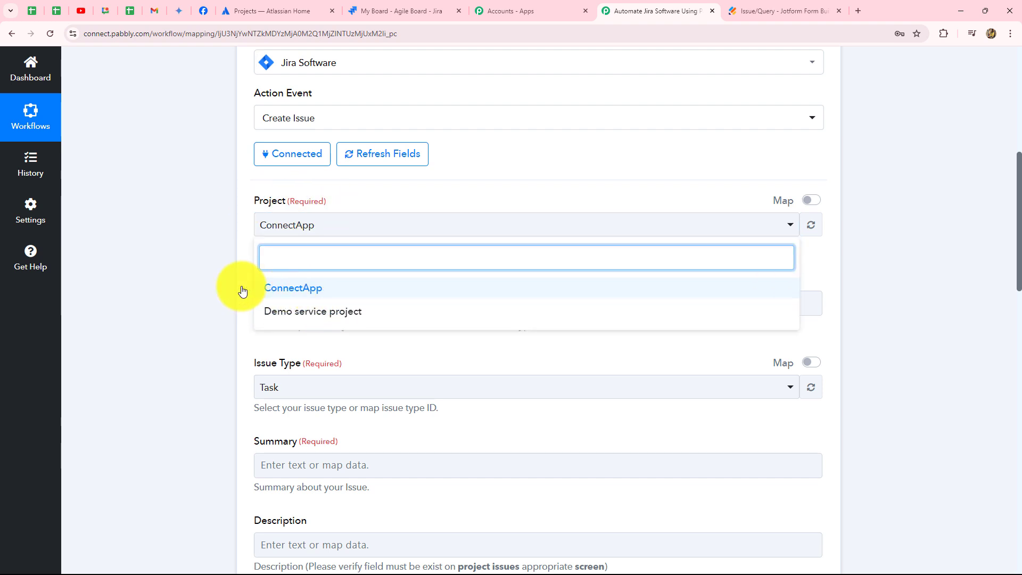
pyautogui.click(207, 286)
pyautogui.scroll(-3, 192, 286)
pyautogui.scroll(-1, 192, 288)
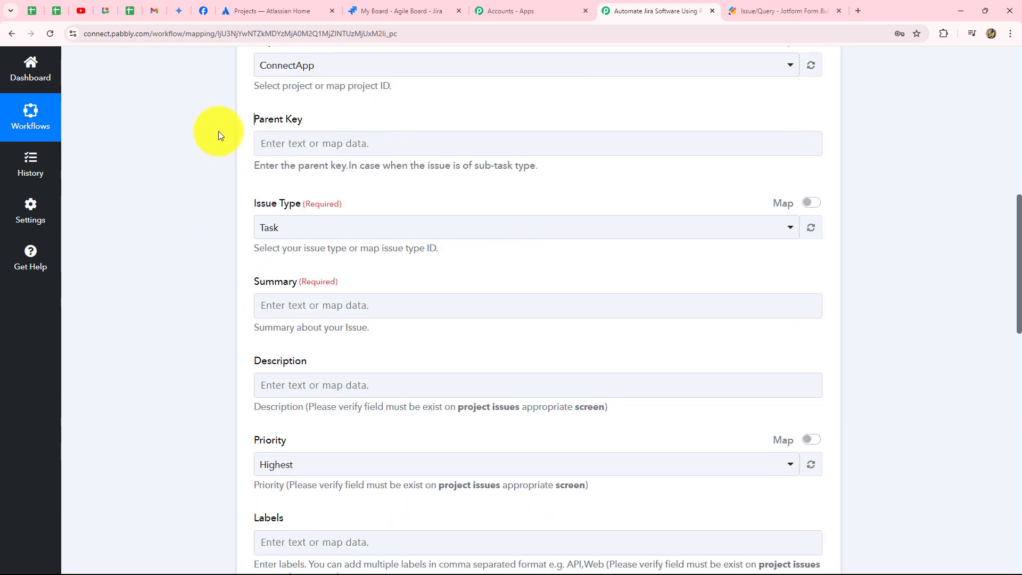
pyautogui.scroll(-2, 427, 178)
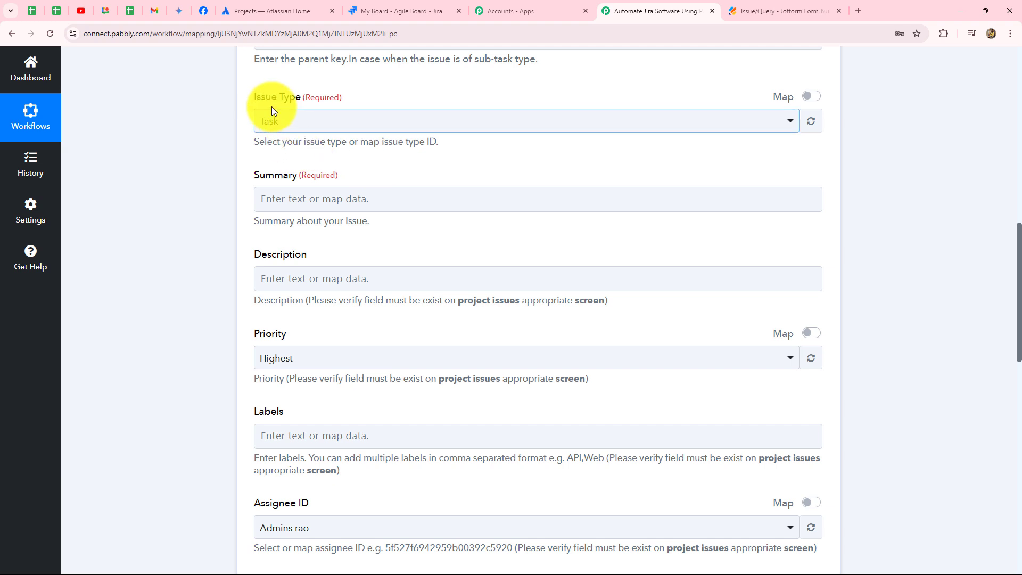
pyautogui.click(321, 121)
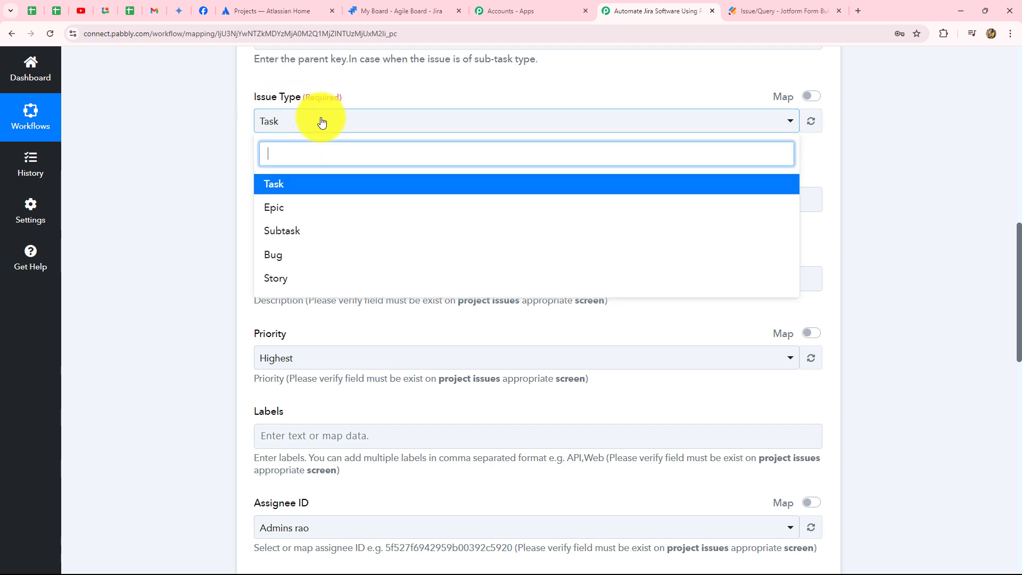
pyautogui.click(273, 258)
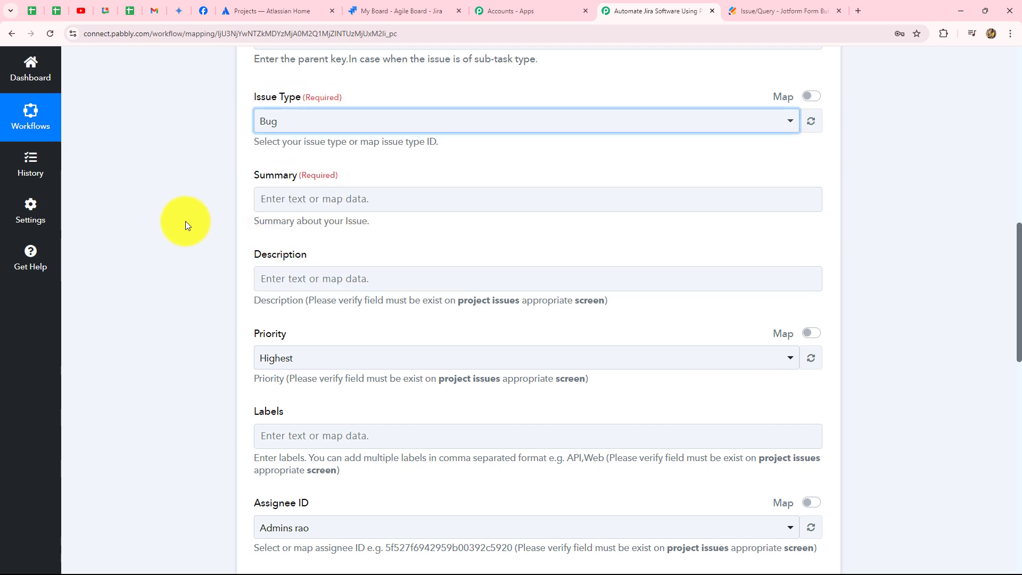
# Map the issue's Summary to the Jotform response's RawRequest Q14 IssueSummary value.
pyautogui.scroll(-1, 185, 220)
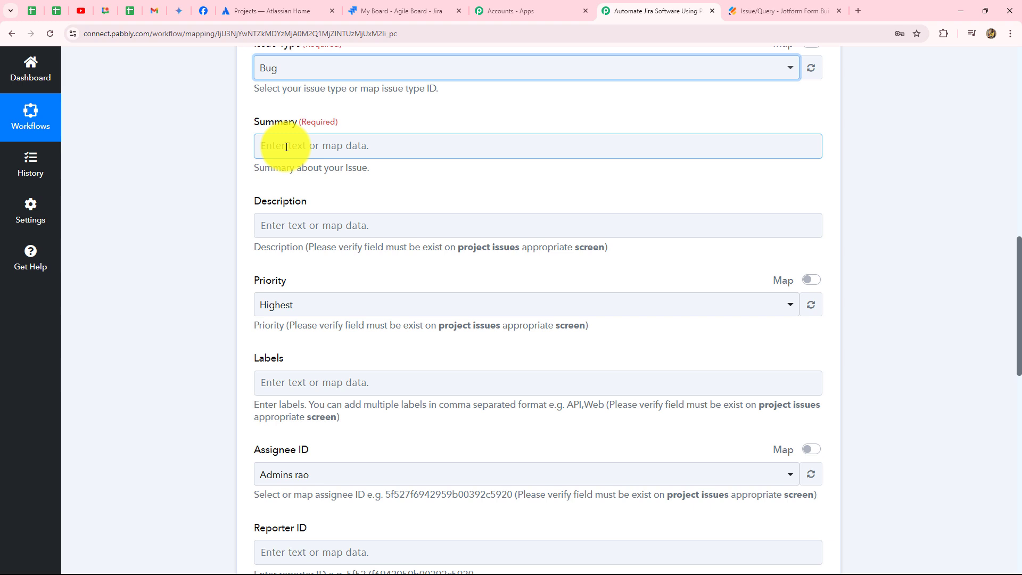
pyautogui.click(324, 139)
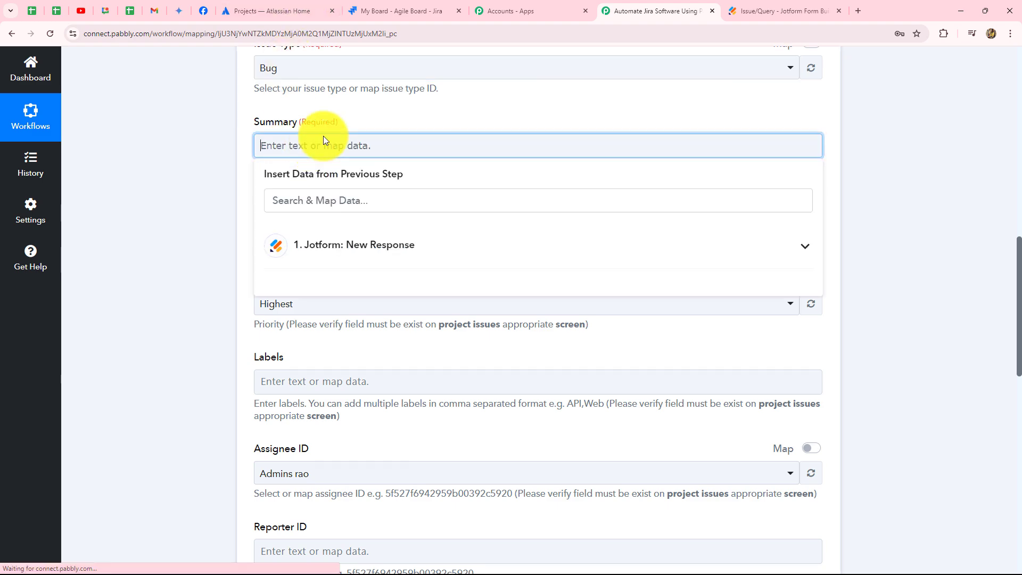
pyautogui.click(345, 245)
pyautogui.scroll(-4, 454, 424)
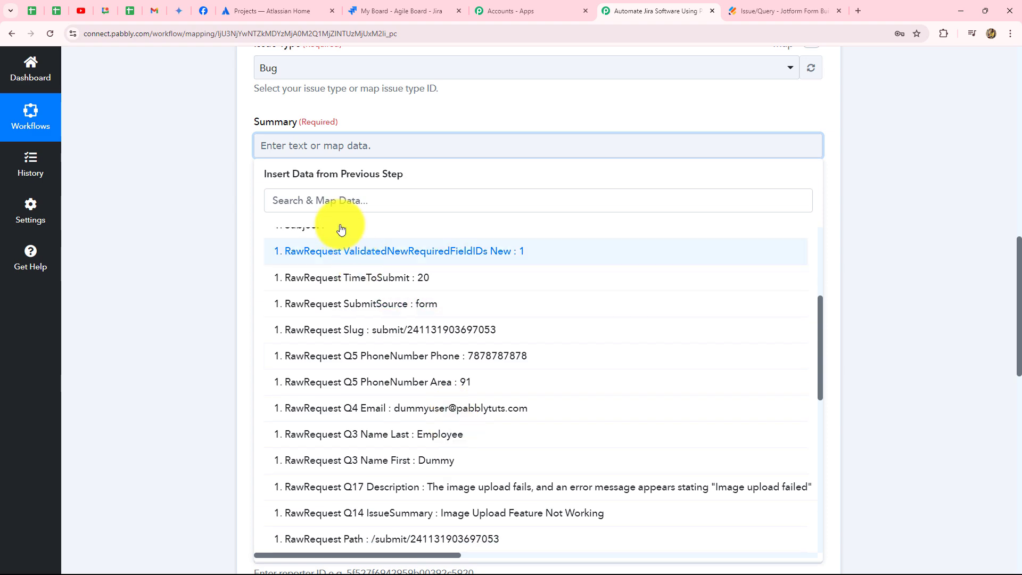
pyautogui.scroll(-3, 411, 413)
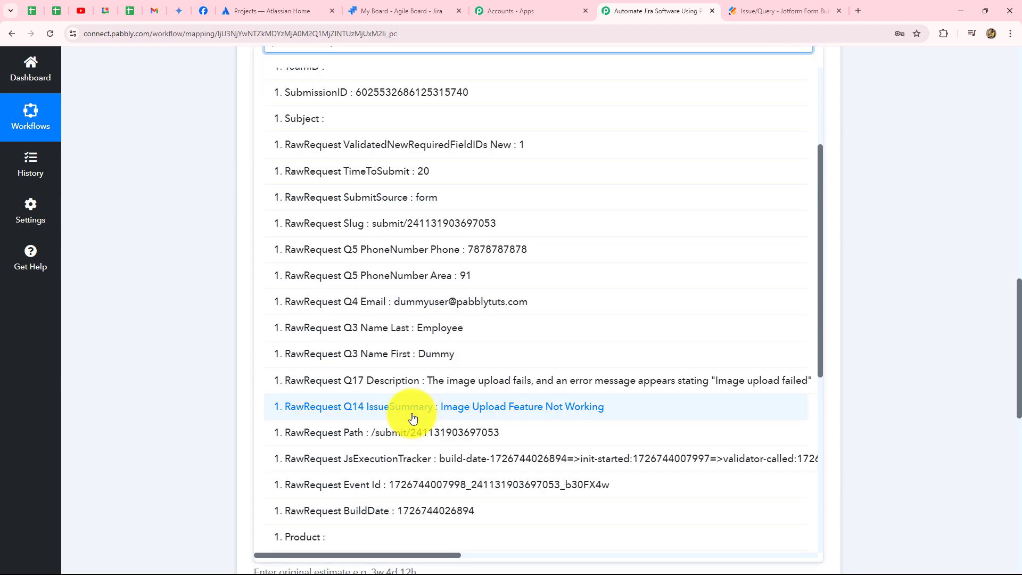
pyautogui.click(547, 415)
pyautogui.click(953, 344)
pyautogui.scroll(3, 953, 344)
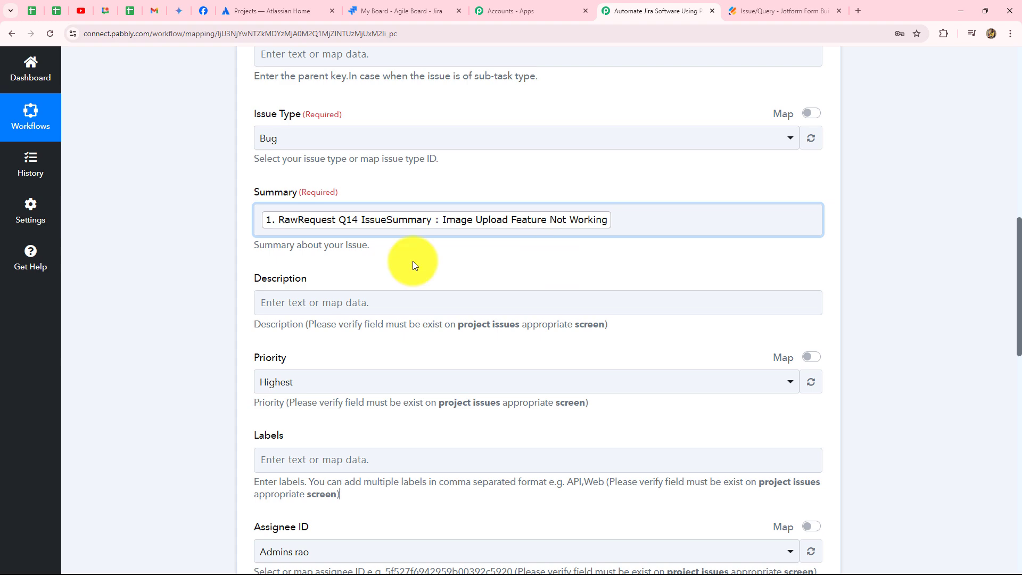
# Map the issue's Description to the Jotform response's RawRequest Q17 Description value.
pyautogui.scroll(-6, 415, 265)
pyautogui.scroll(4, 414, 265)
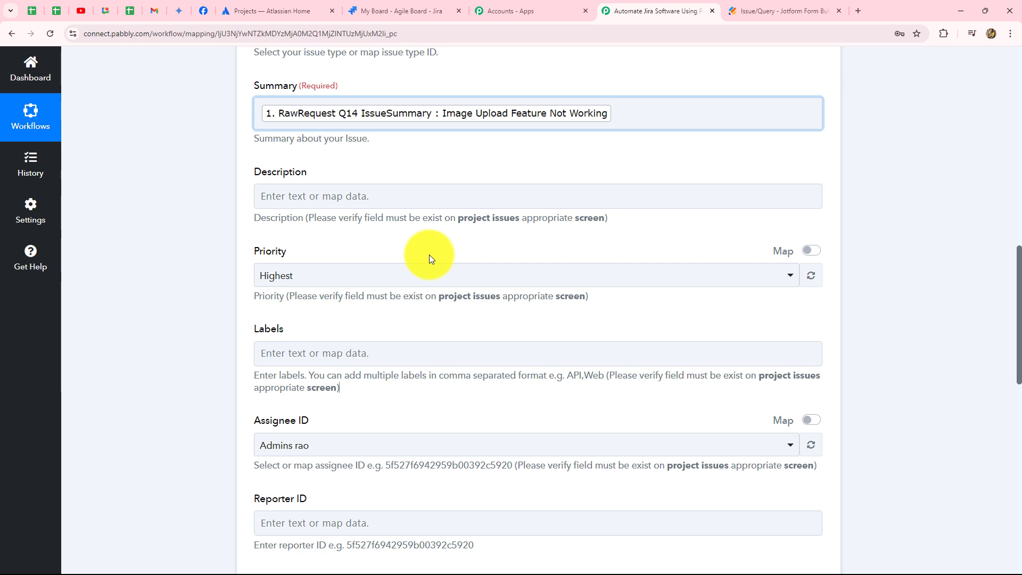
pyautogui.scroll(-1, 426, 255)
pyautogui.click(379, 143)
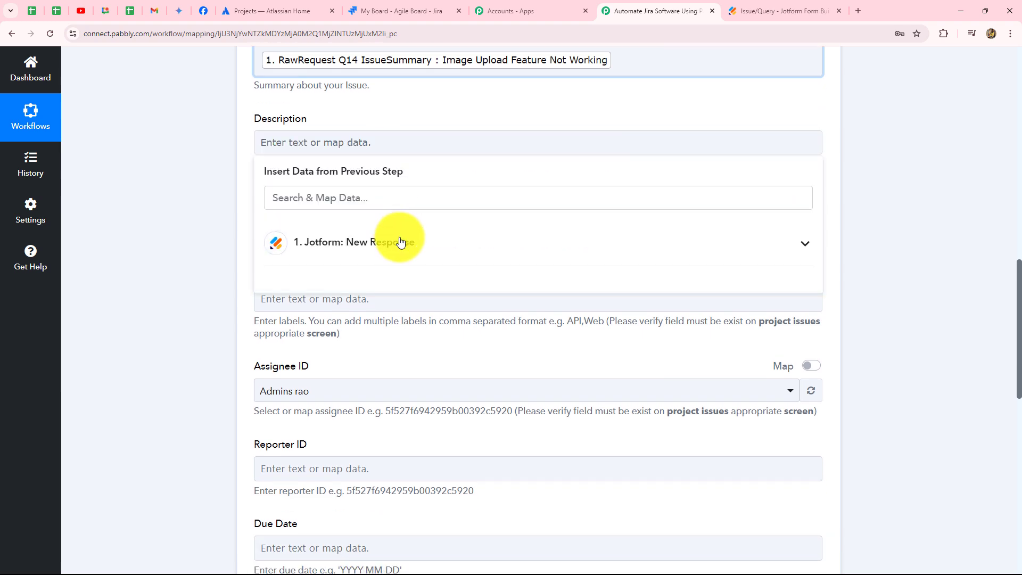
pyautogui.click(400, 240)
pyautogui.scroll(-6, 418, 290)
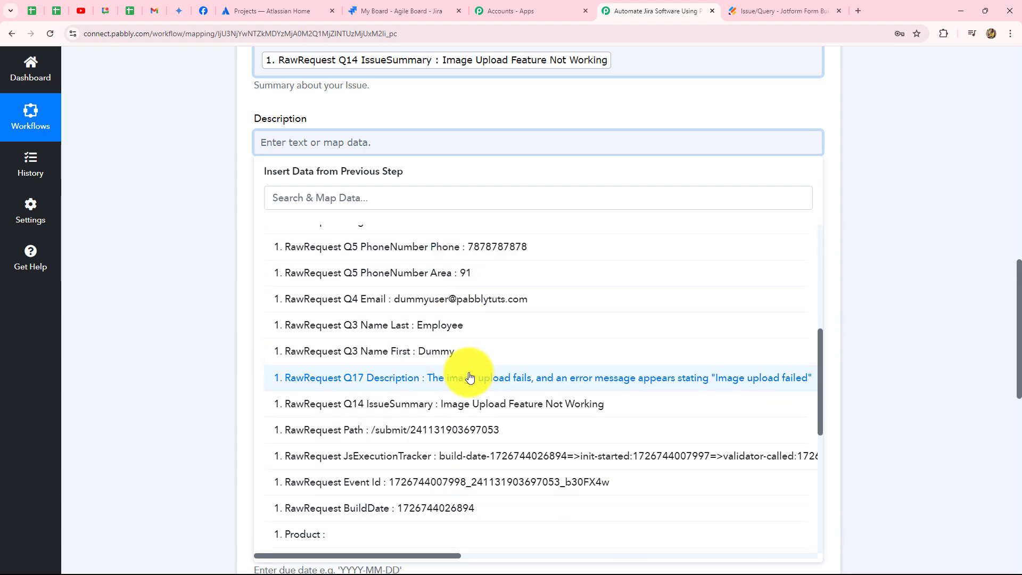
pyautogui.click(468, 377)
pyautogui.click(201, 308)
# Check the issue's priority and assignee choices and look over the reporter, due date and estimate fields.
pyautogui.scroll(-3, 210, 292)
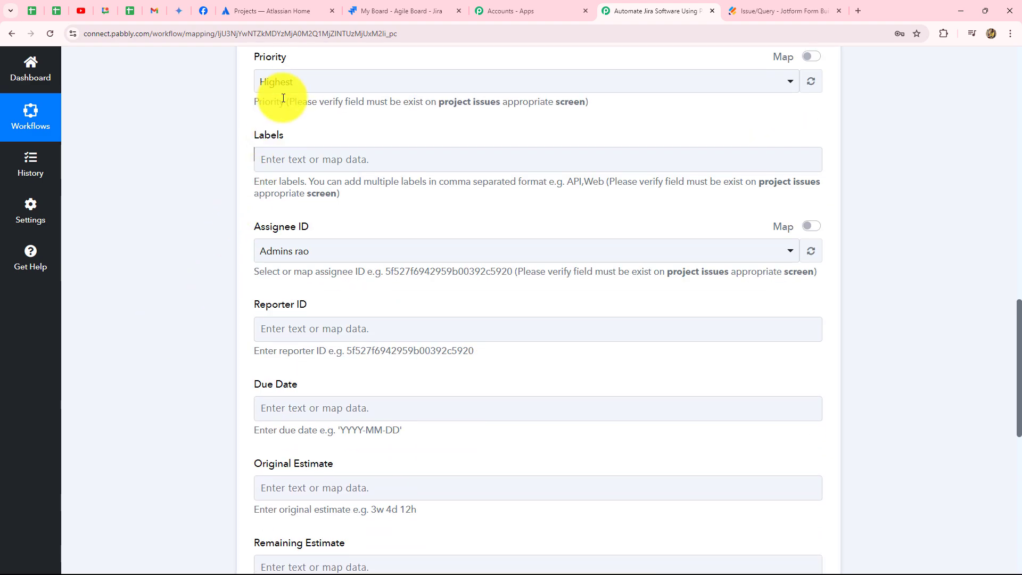
pyautogui.click(298, 92)
pyautogui.click(200, 154)
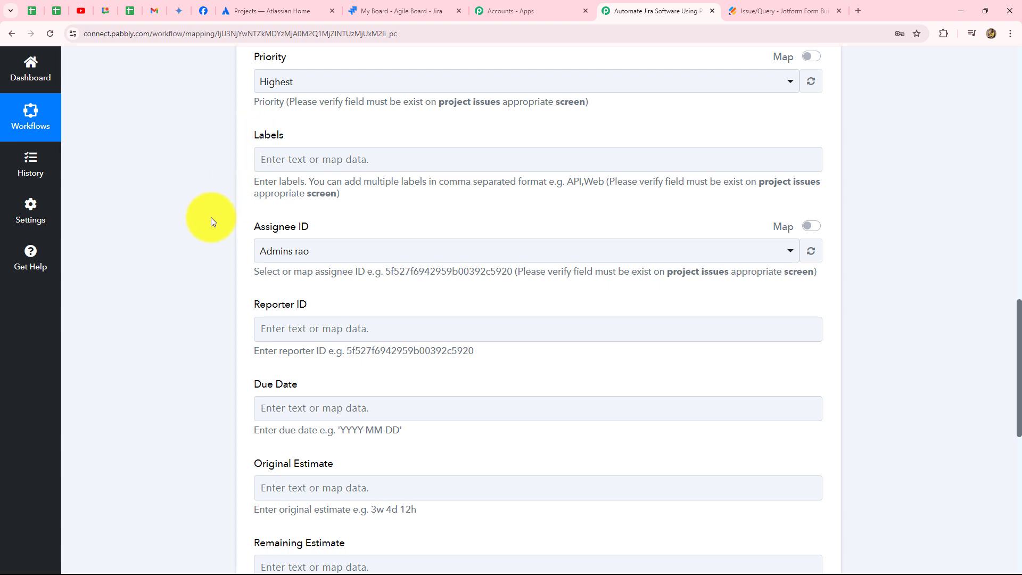
pyautogui.scroll(-2, 210, 219)
pyautogui.click(354, 145)
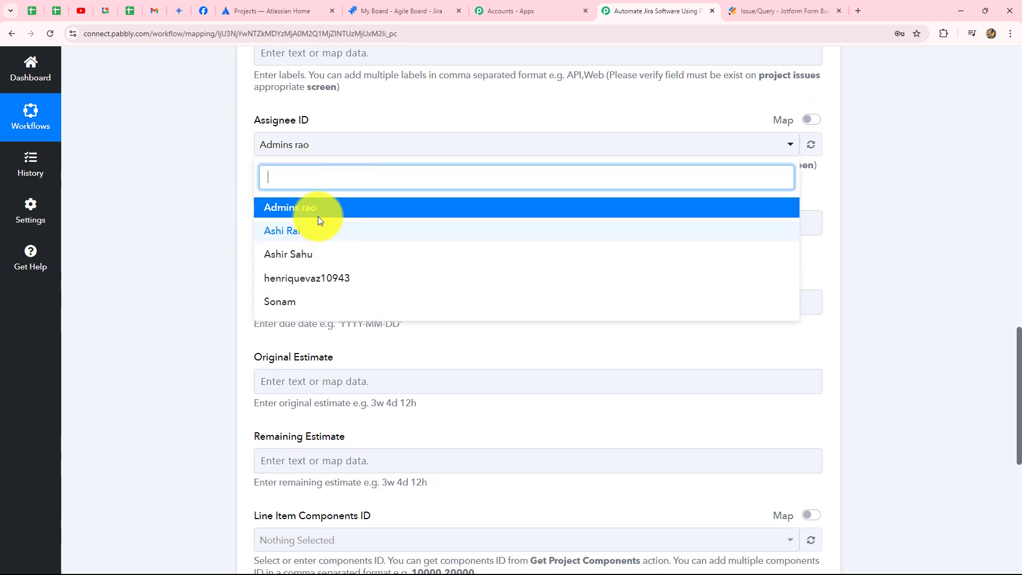
pyautogui.click(209, 212)
pyautogui.scroll(-2, 208, 213)
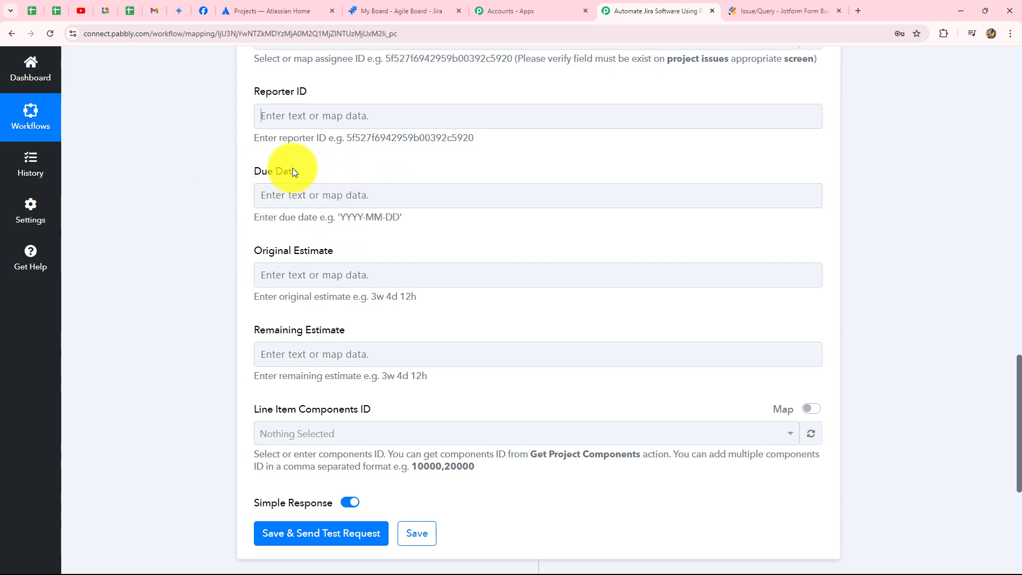
pyautogui.click(385, 196)
pyautogui.scroll(-2, 415, 272)
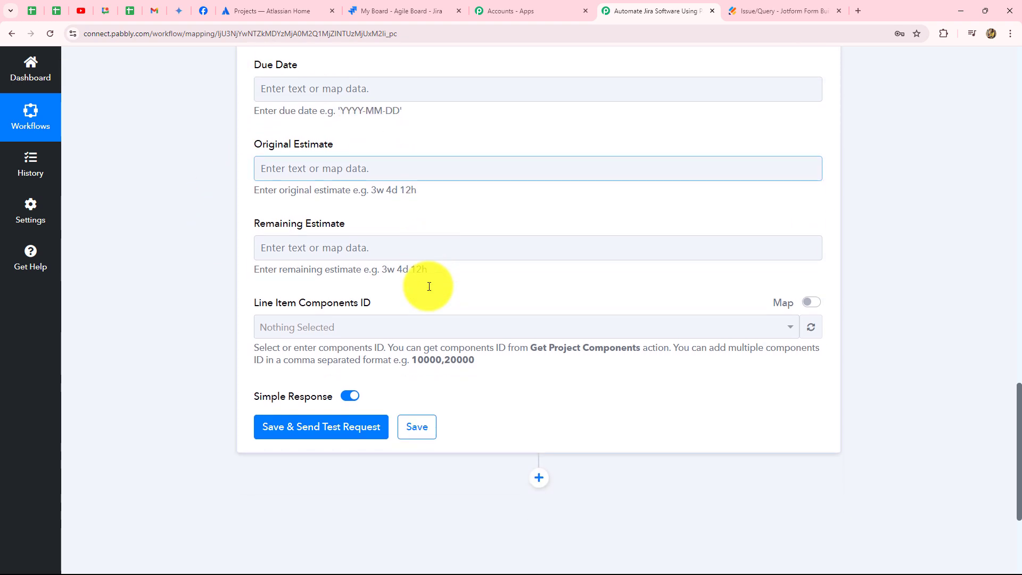
# Save the Create Issue action with a test request and examine the issue Id and Key in its response.
pyautogui.click(370, 425)
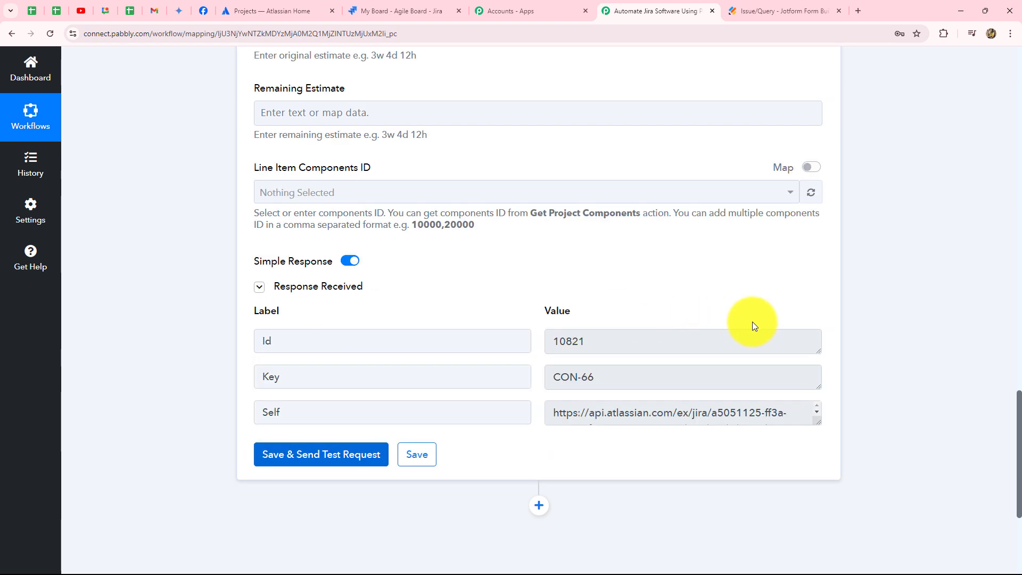
pyautogui.doubleClick(609, 341)
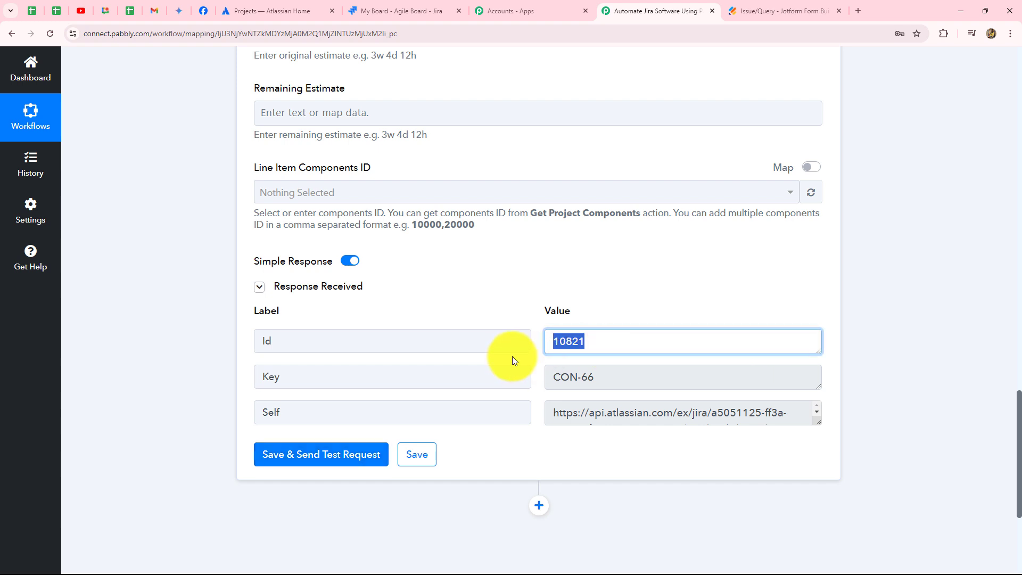
pyautogui.doubleClick(661, 382)
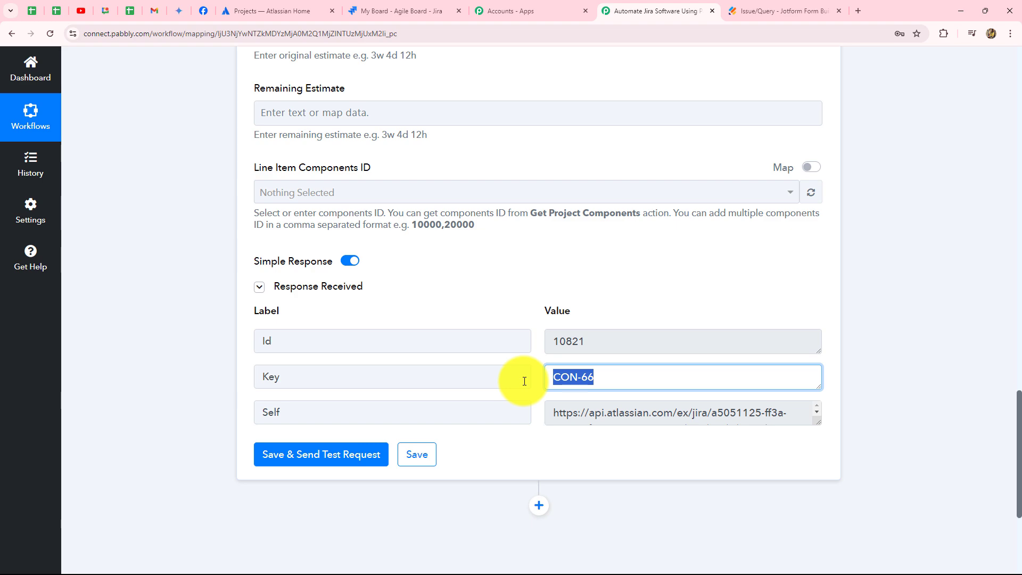
# Switch to the Jira board and open the "Image Upload Feature Not Working" issue to examine its details.
pyautogui.click(401, 9)
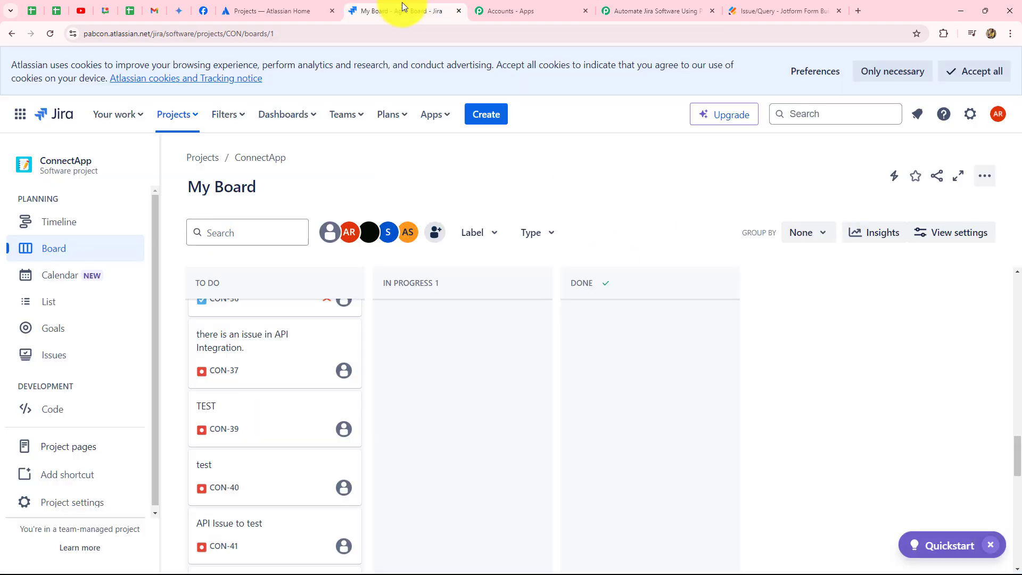
pyautogui.scroll(-10, 560, 440)
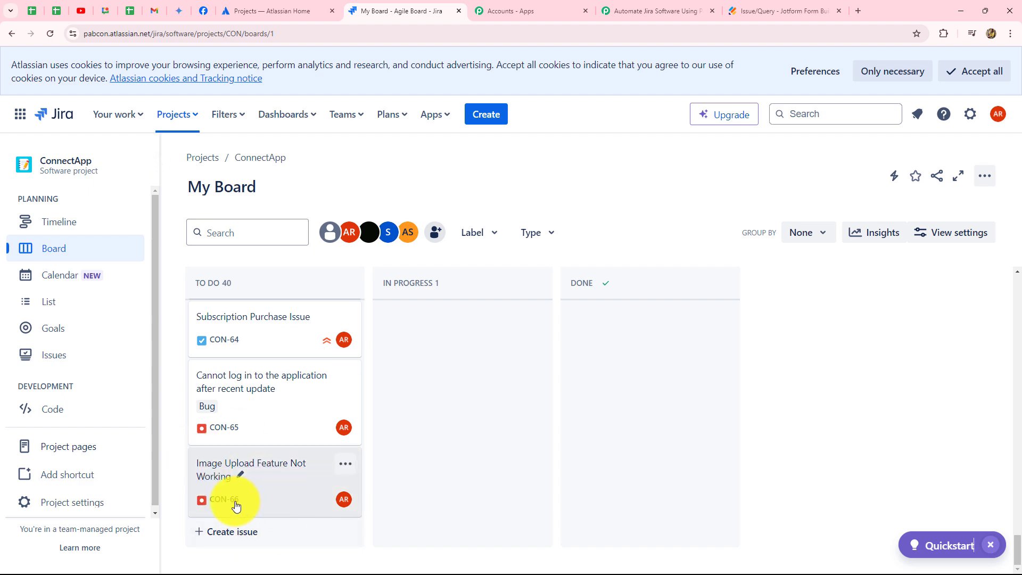
pyautogui.click(292, 464)
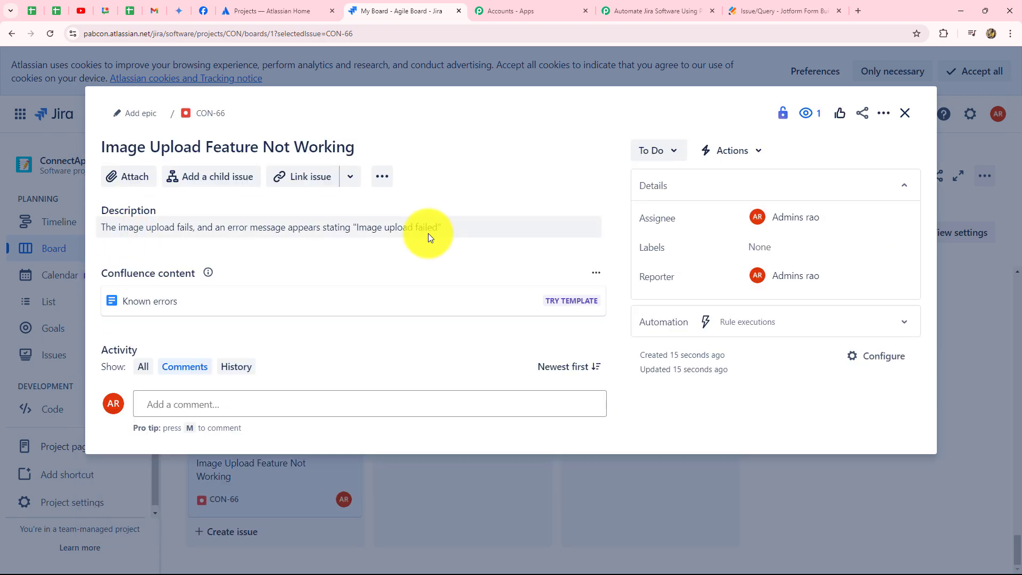
# Return to the Pabbly Connect workflow and collapse the Jira Software Create Issue action.
pyautogui.click(652, 10)
pyautogui.scroll(20, 943, 302)
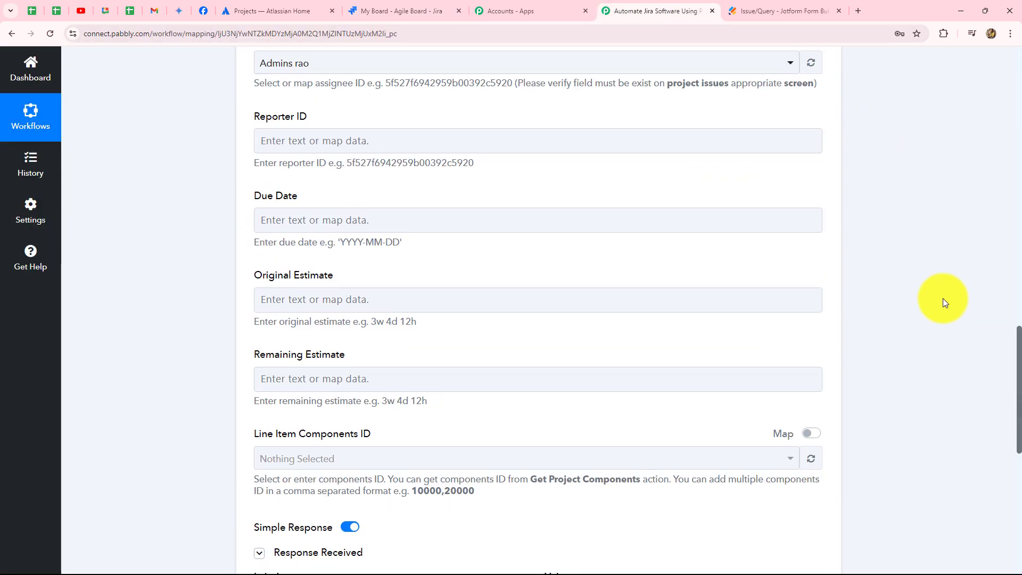
pyautogui.scroll(5, 943, 300)
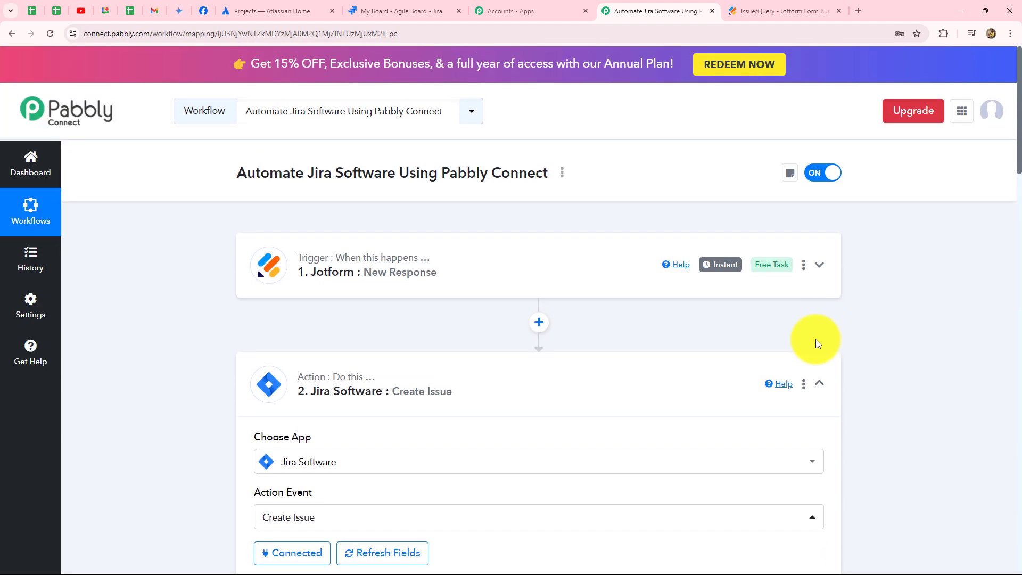
pyautogui.click(814, 384)
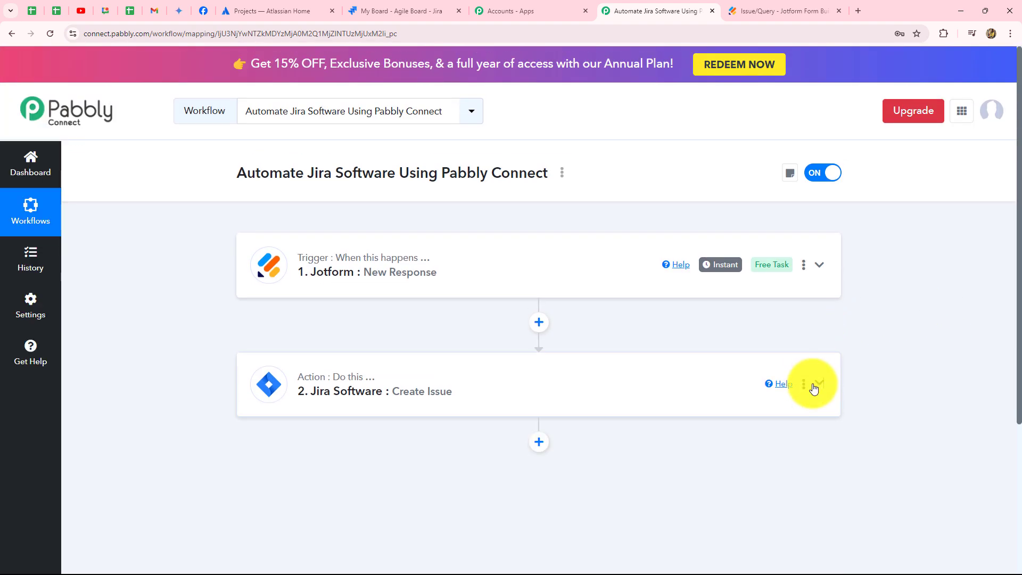